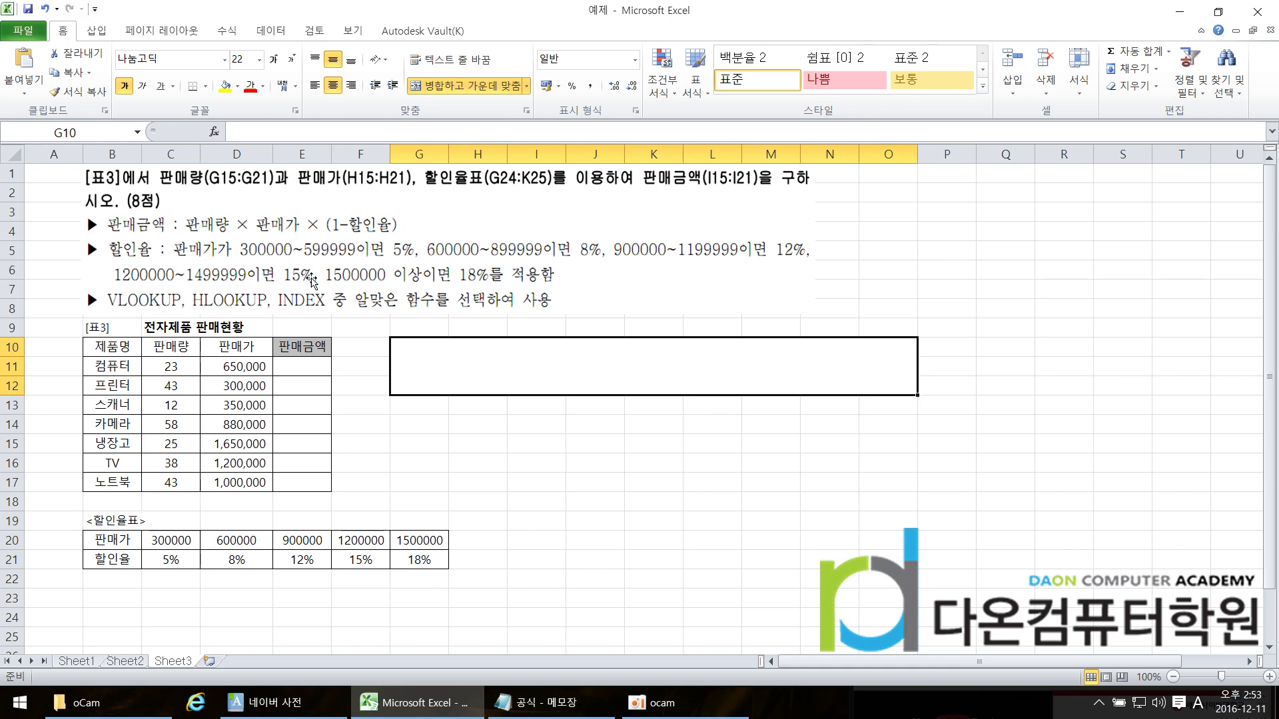
Step: Review the example problems on Sheet1 and Sheet2 and return to the sales amount problem on Sheet3
left_click(78, 662)
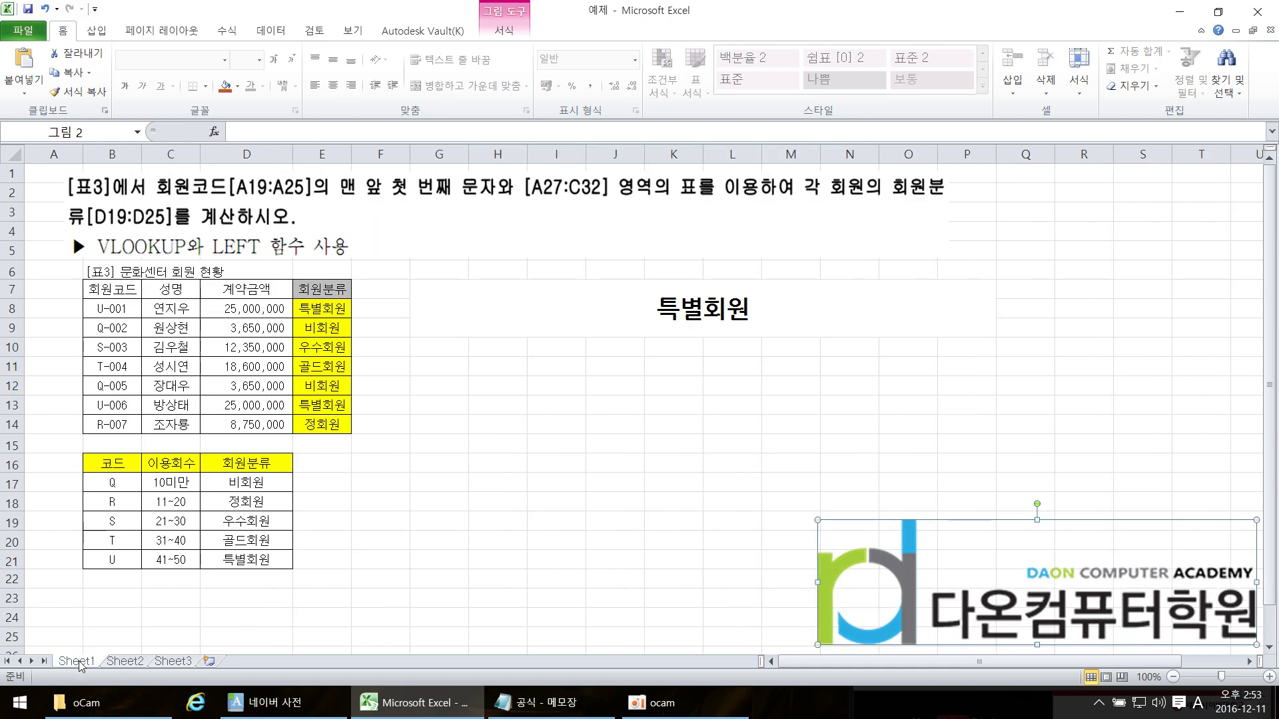
left_click(128, 663)
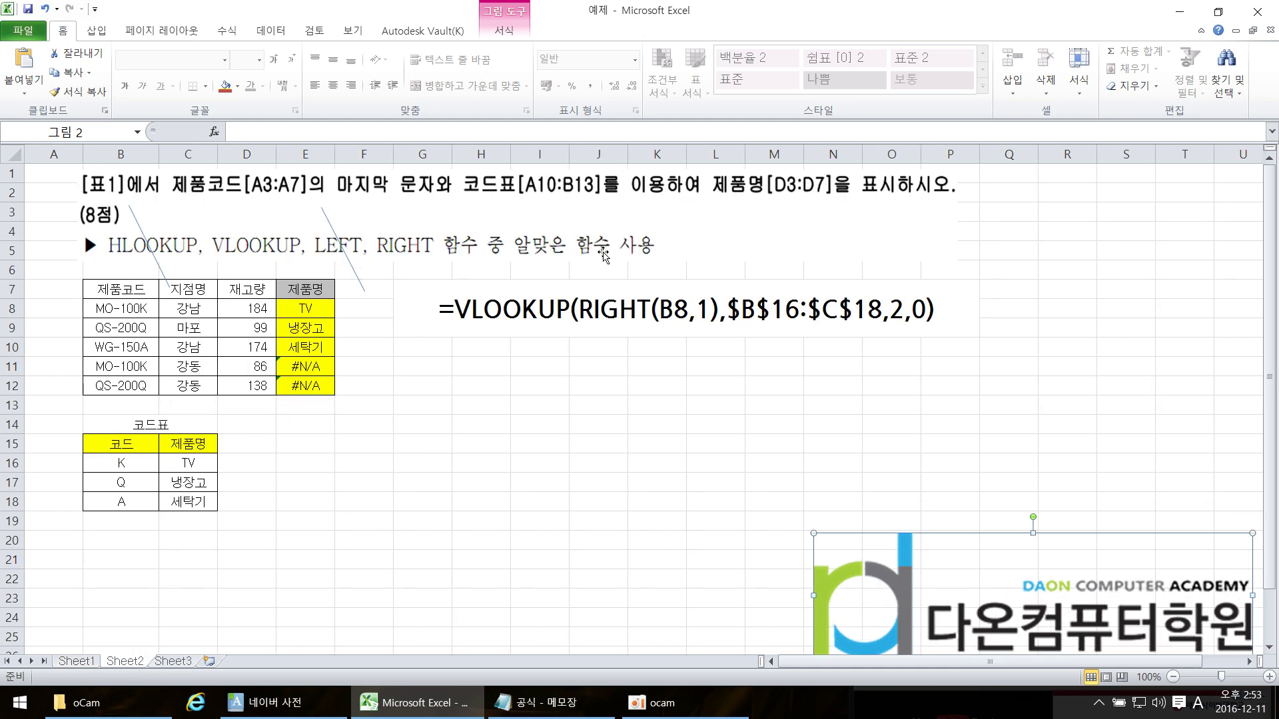
left_click(178, 663)
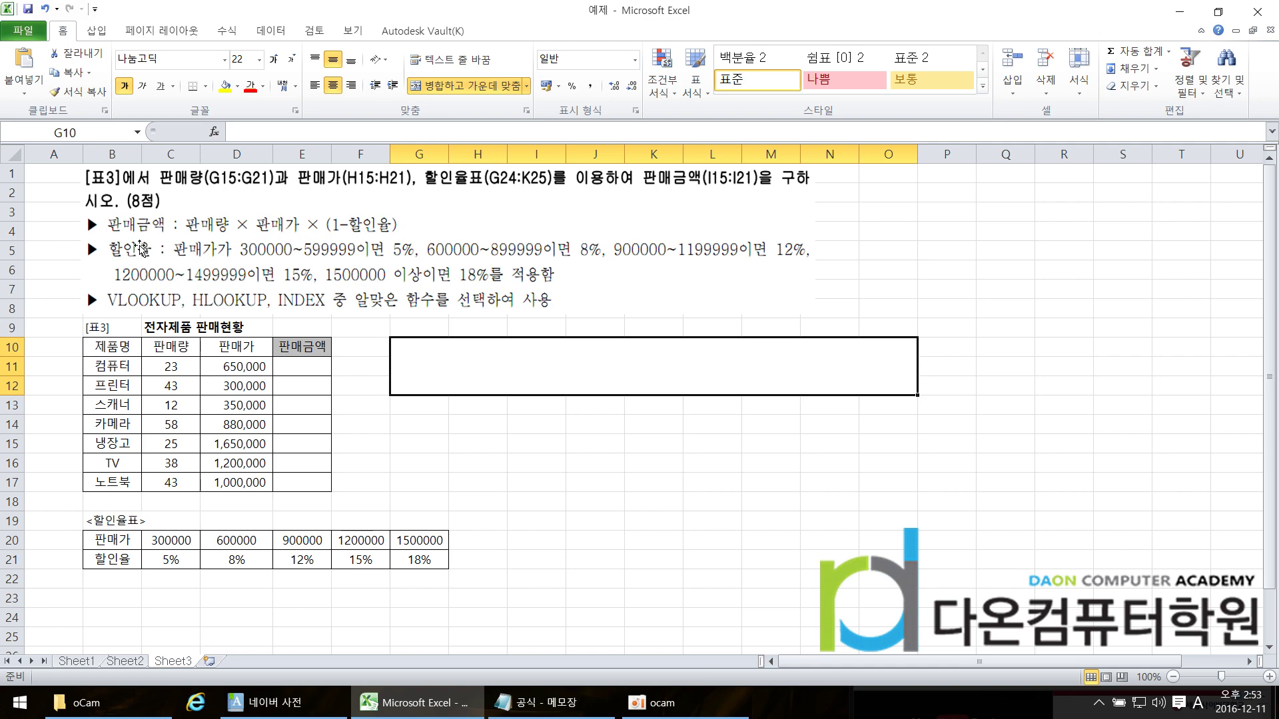
left_click(69, 662)
left_click(127, 662)
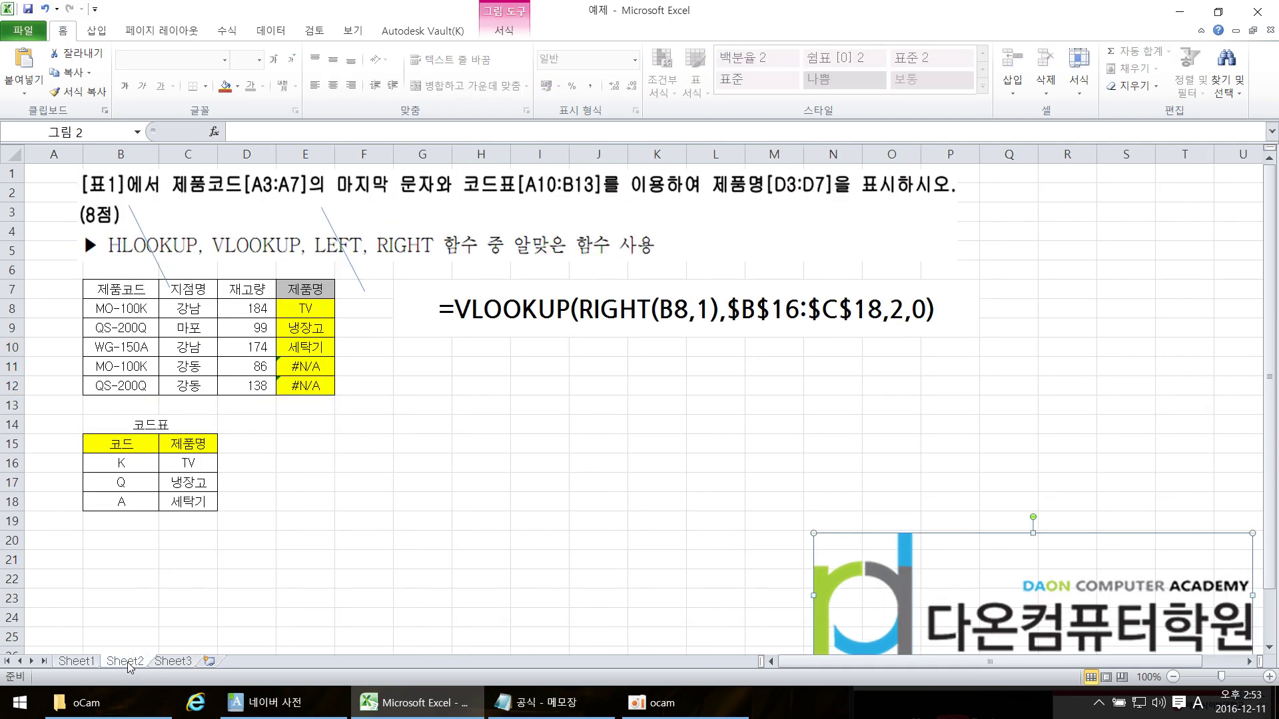
left_click(179, 658)
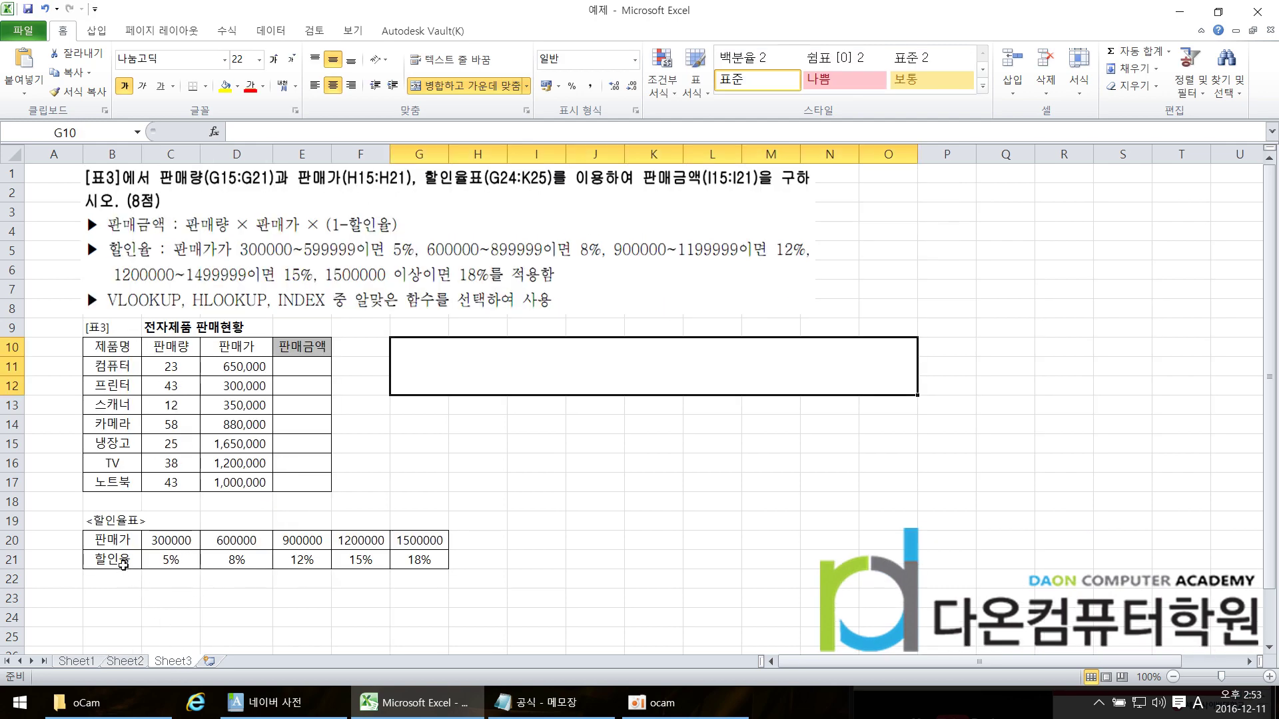
Step: Fill the first sales amount cell E11 and the discount table headers B20:B21 with yellow
left_click(304, 367)
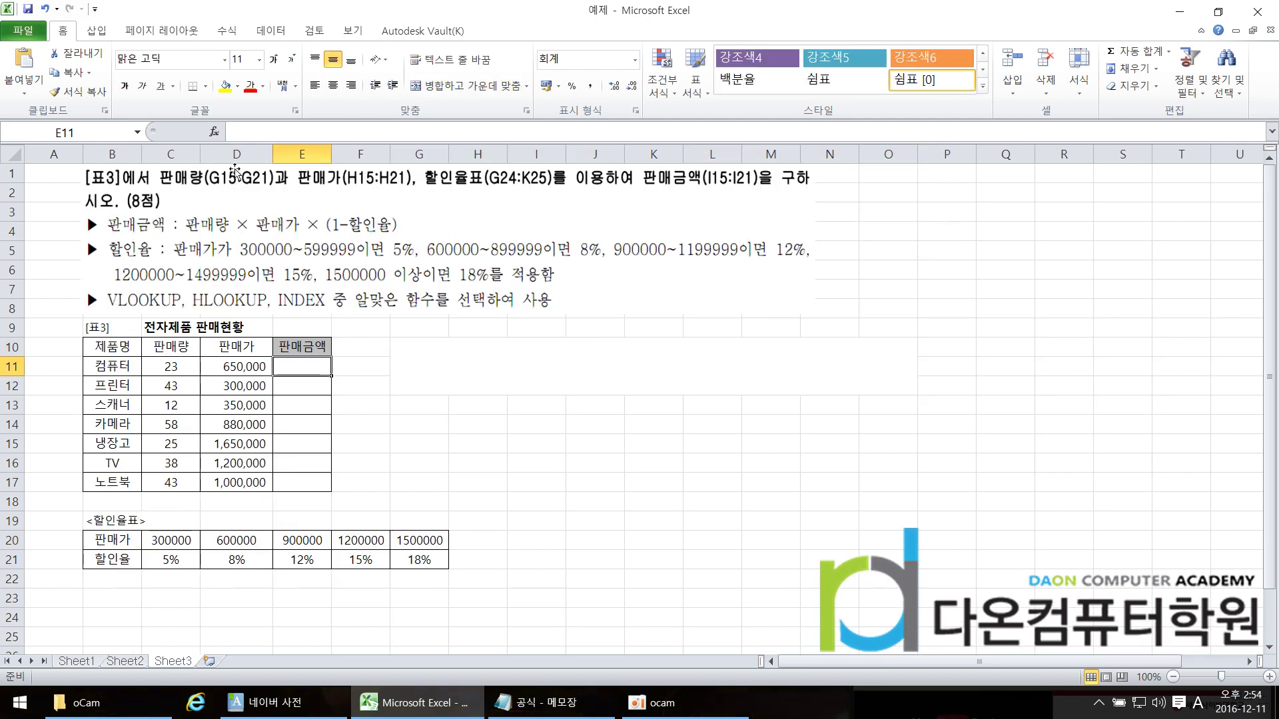
left_click(226, 85)
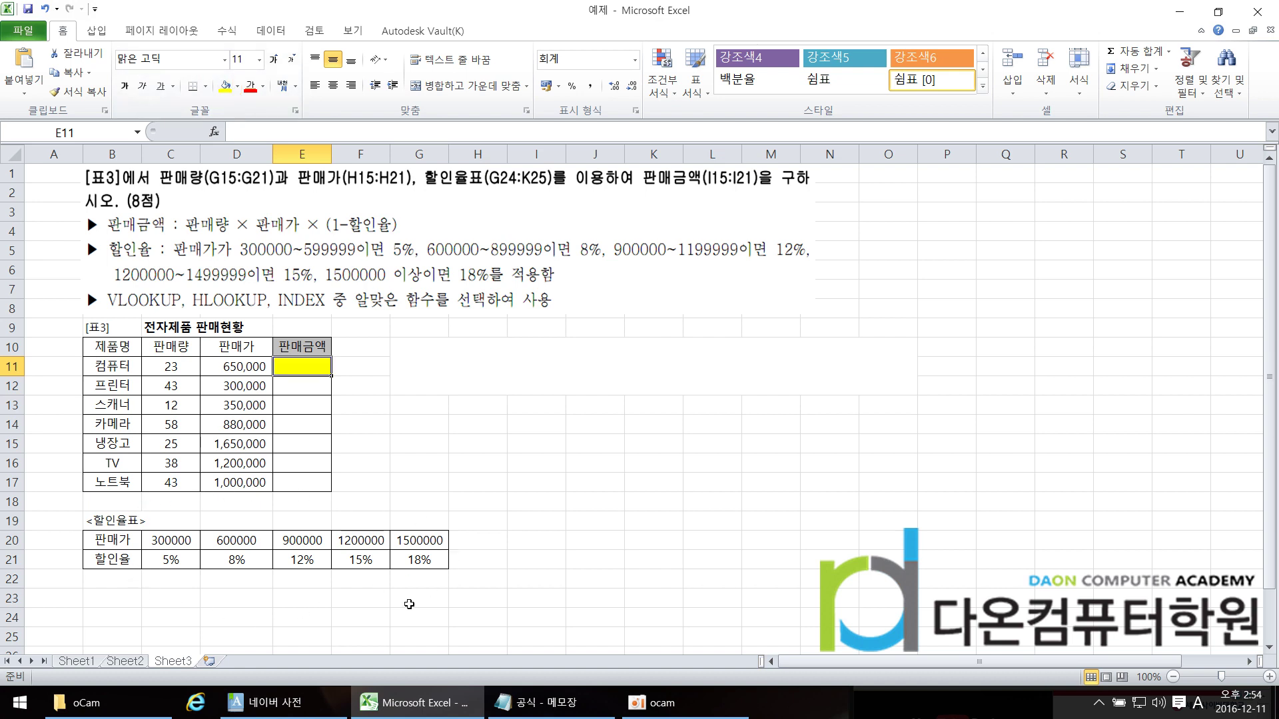
left_click_drag(114, 541, 127, 561)
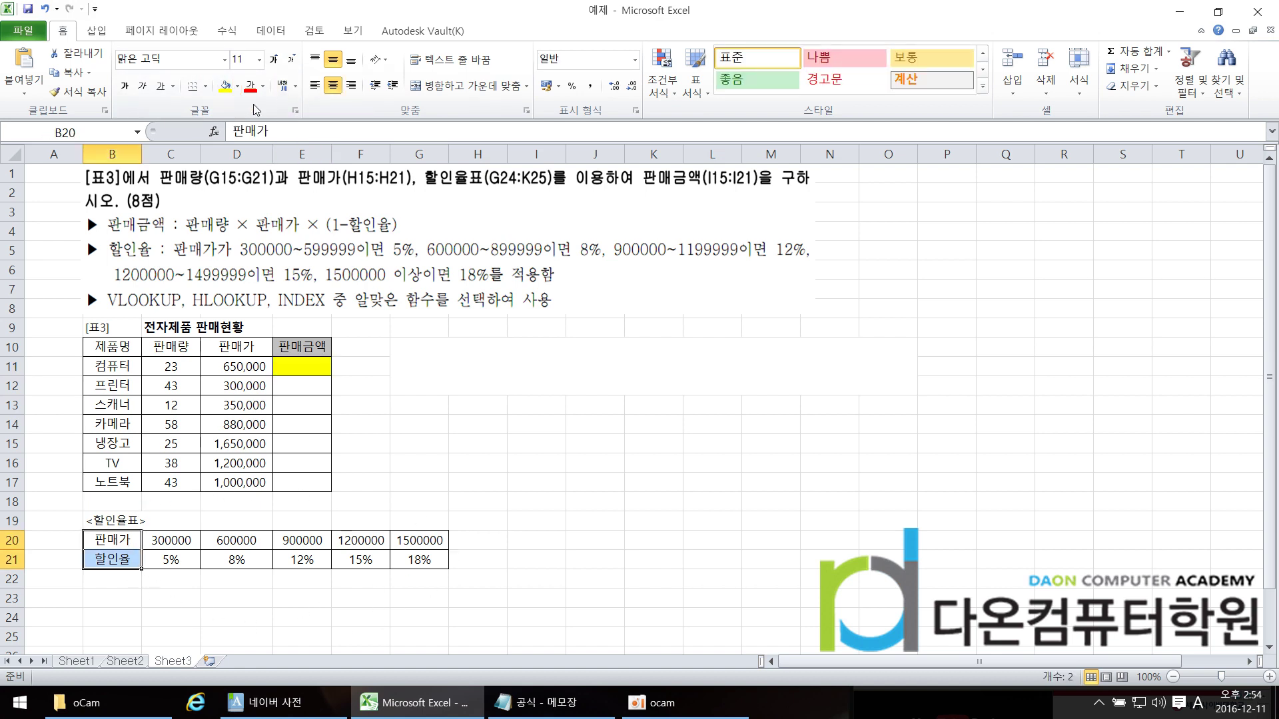
left_click(226, 86)
left_click(546, 508)
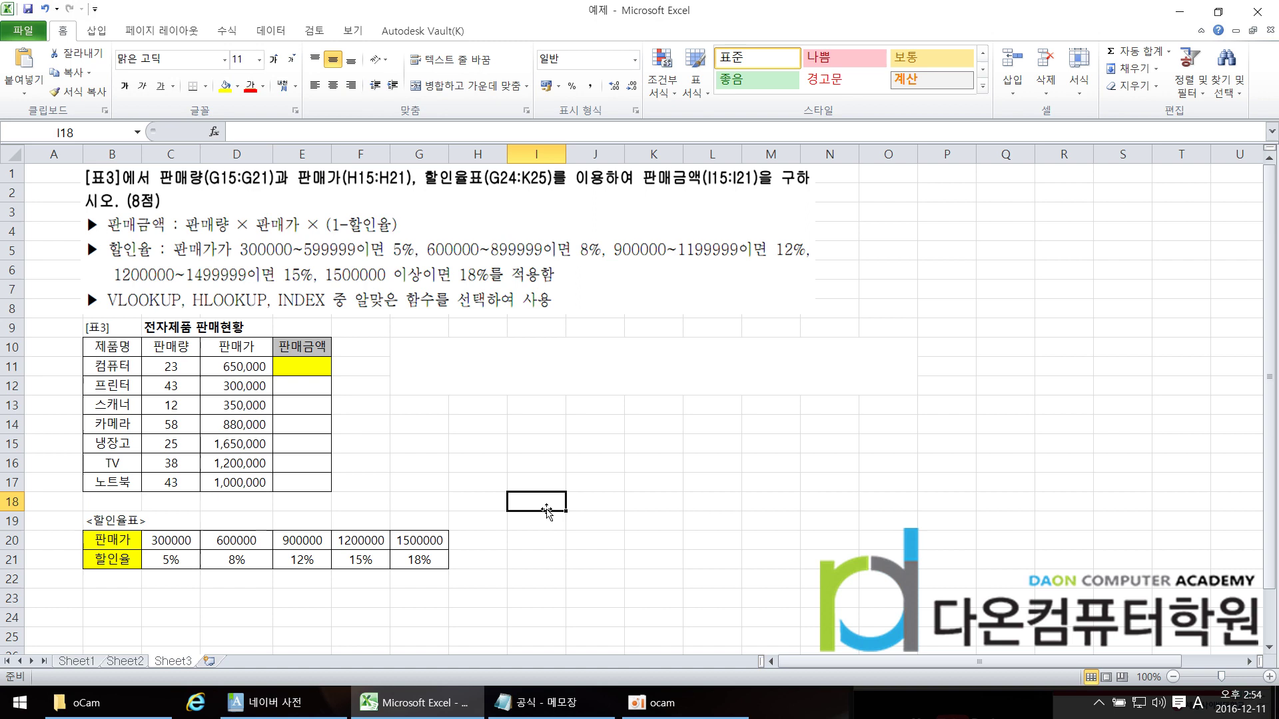
Step: Examine the header and price cells of the Sheet3 discount table and compare its layout with the code table on Sheet2
left_click(132, 546)
left_click(175, 549)
left_click(236, 544)
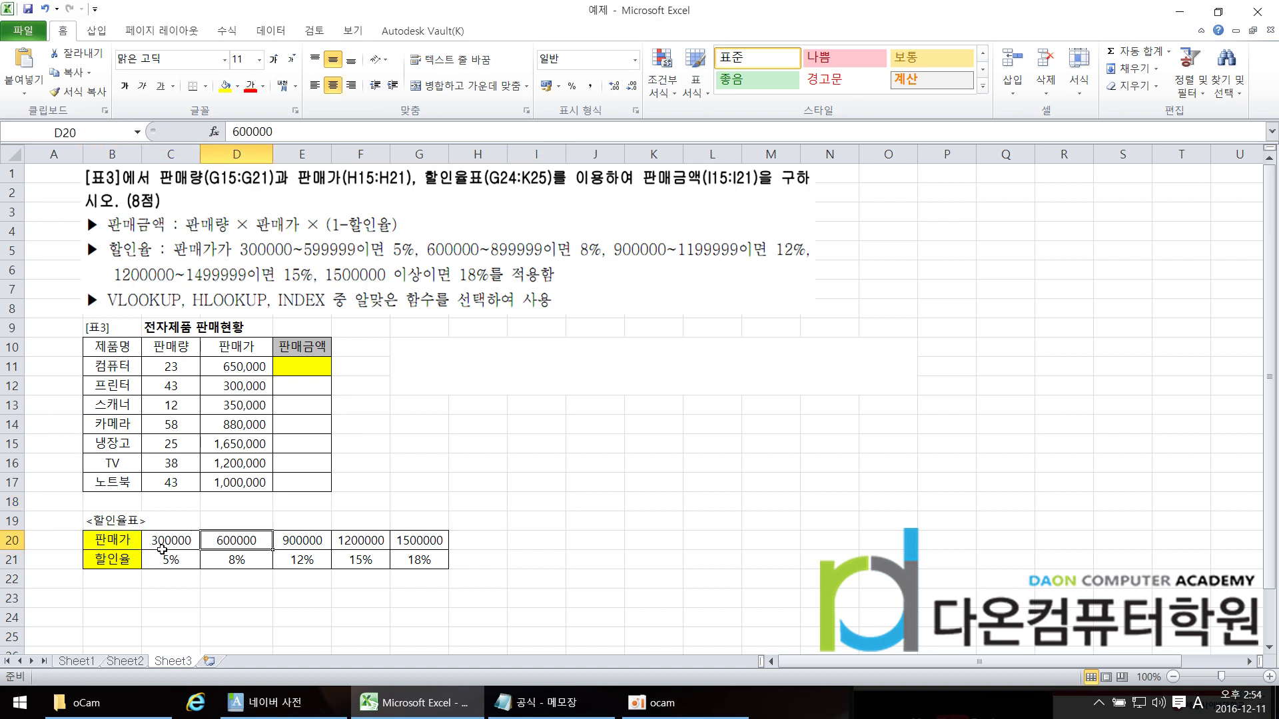
left_click(124, 544)
left_click(122, 559)
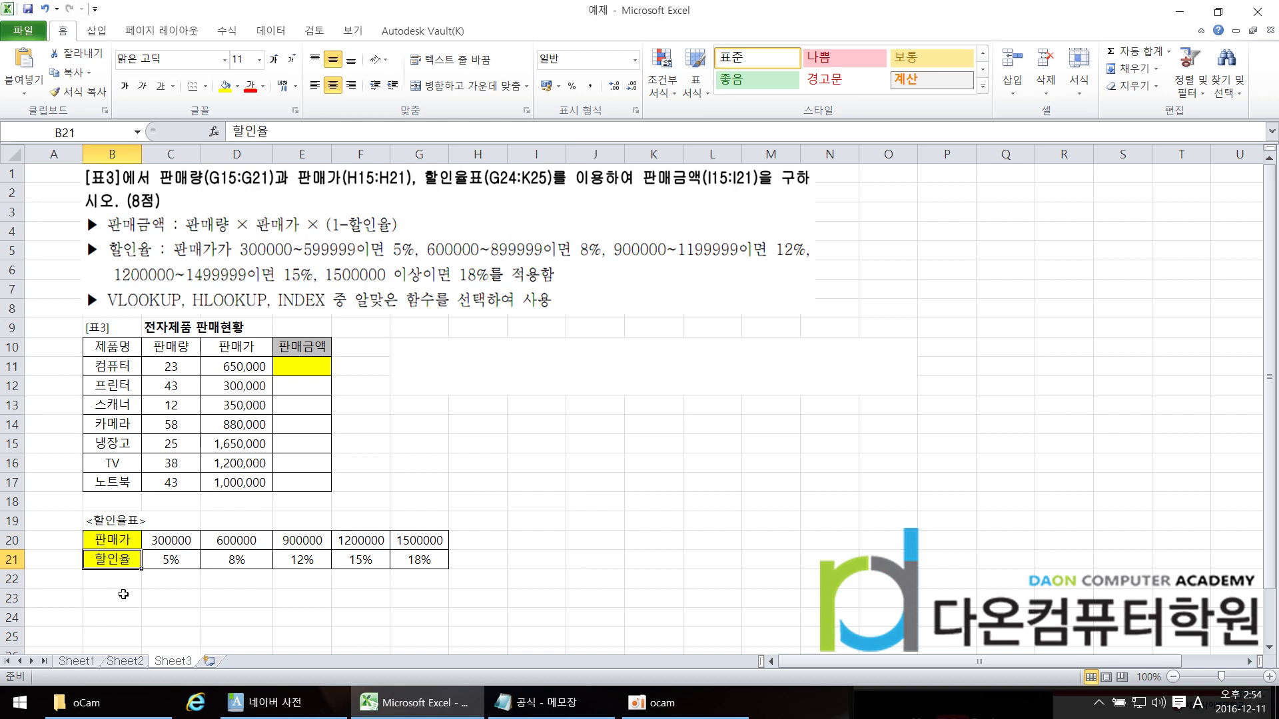
left_click(128, 543)
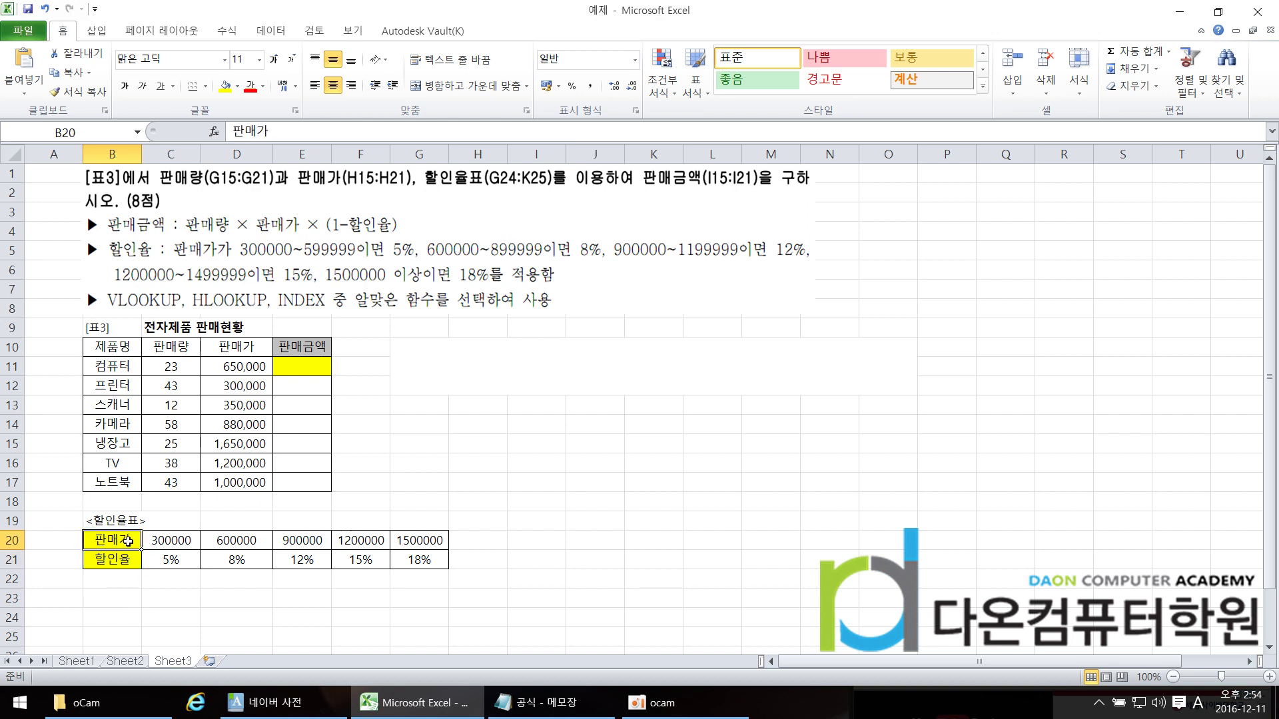
left_click(176, 541)
left_click(258, 541)
left_click(289, 540)
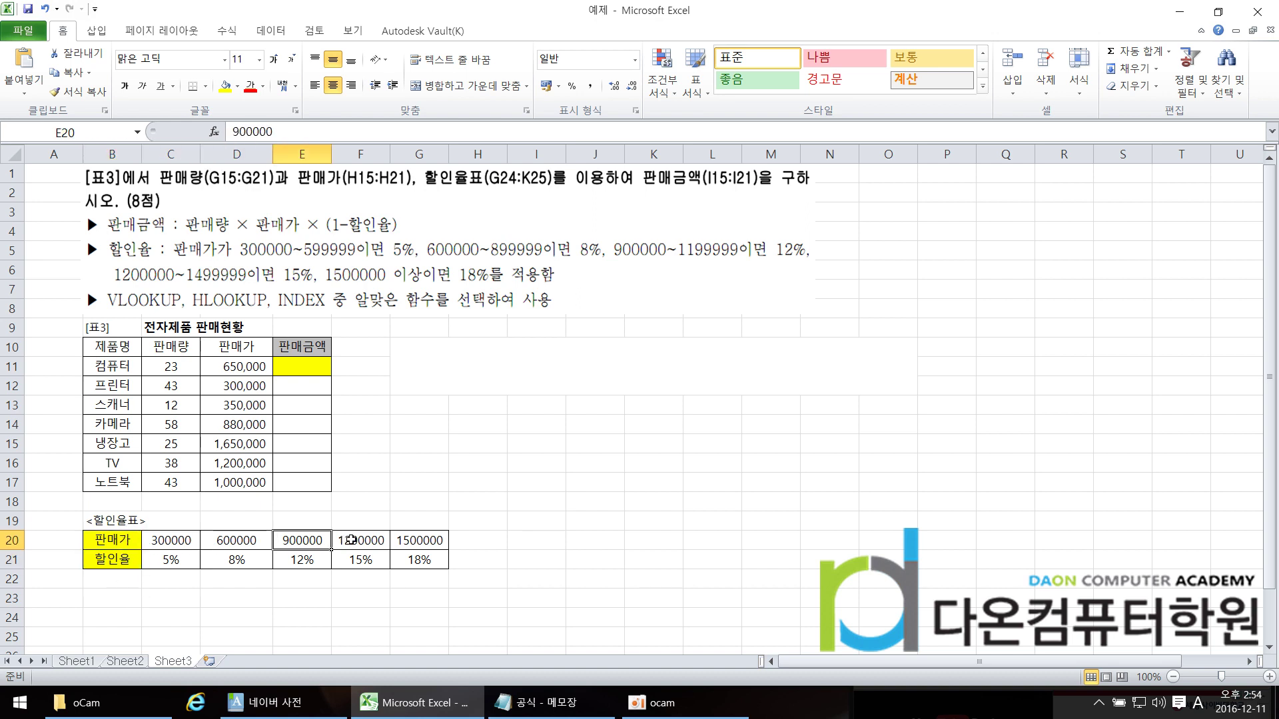
left_click(352, 540)
left_click(408, 540)
left_click(127, 661)
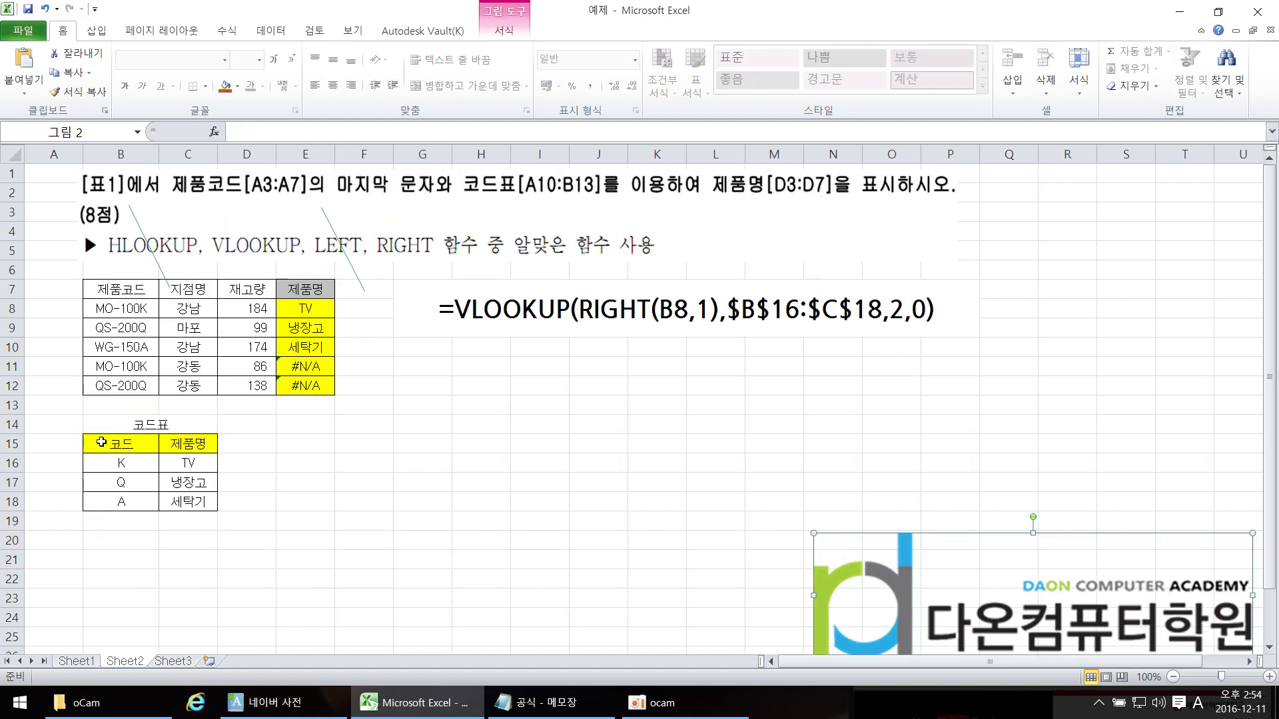
left_click(179, 661)
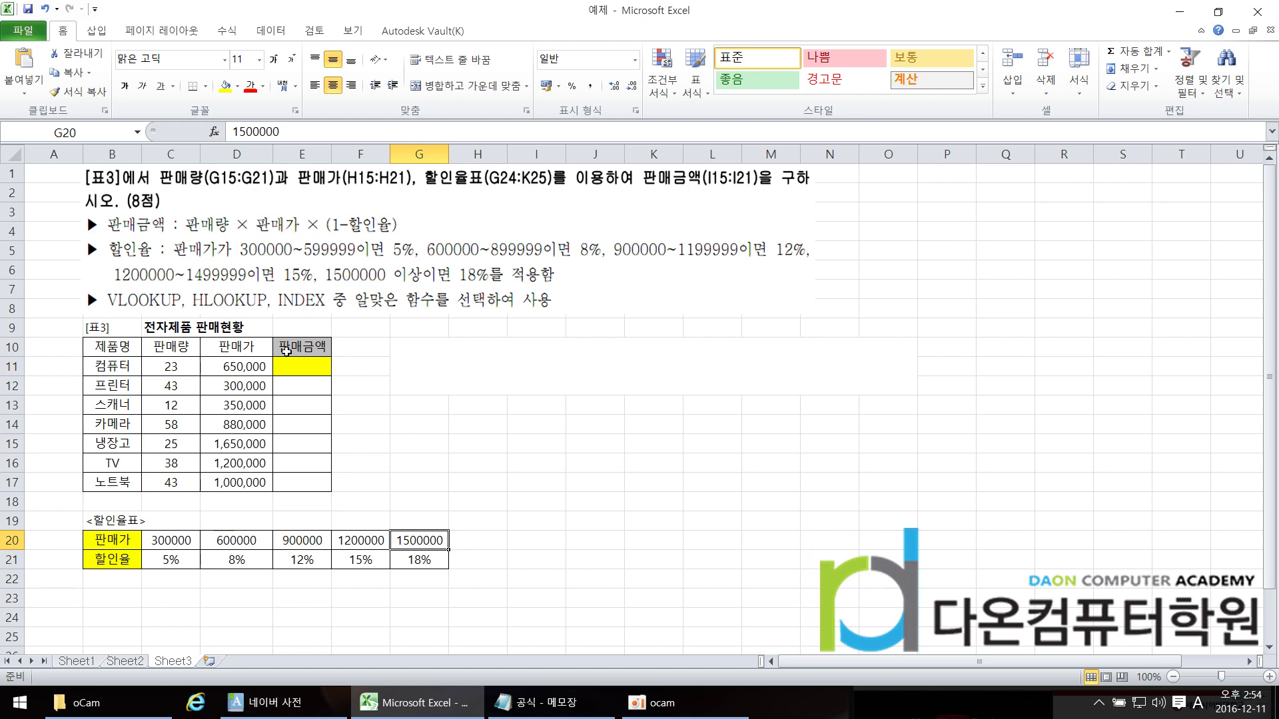
Step: Draw straight diagonal lines through VLOOKUP (about 2.14 × 1.52 cm) and INDEX (about 1.48 × 1.76 cm) in the problem text
left_click(96, 31)
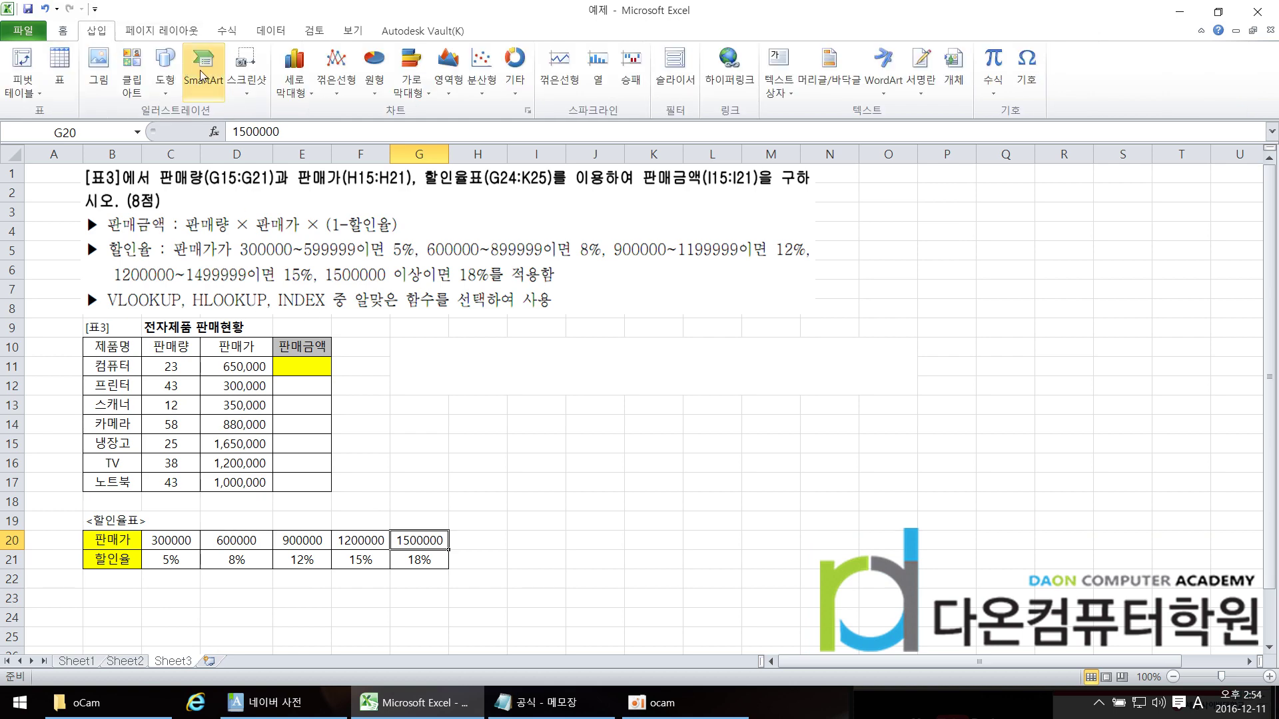
left_click(165, 67)
left_click(190, 129)
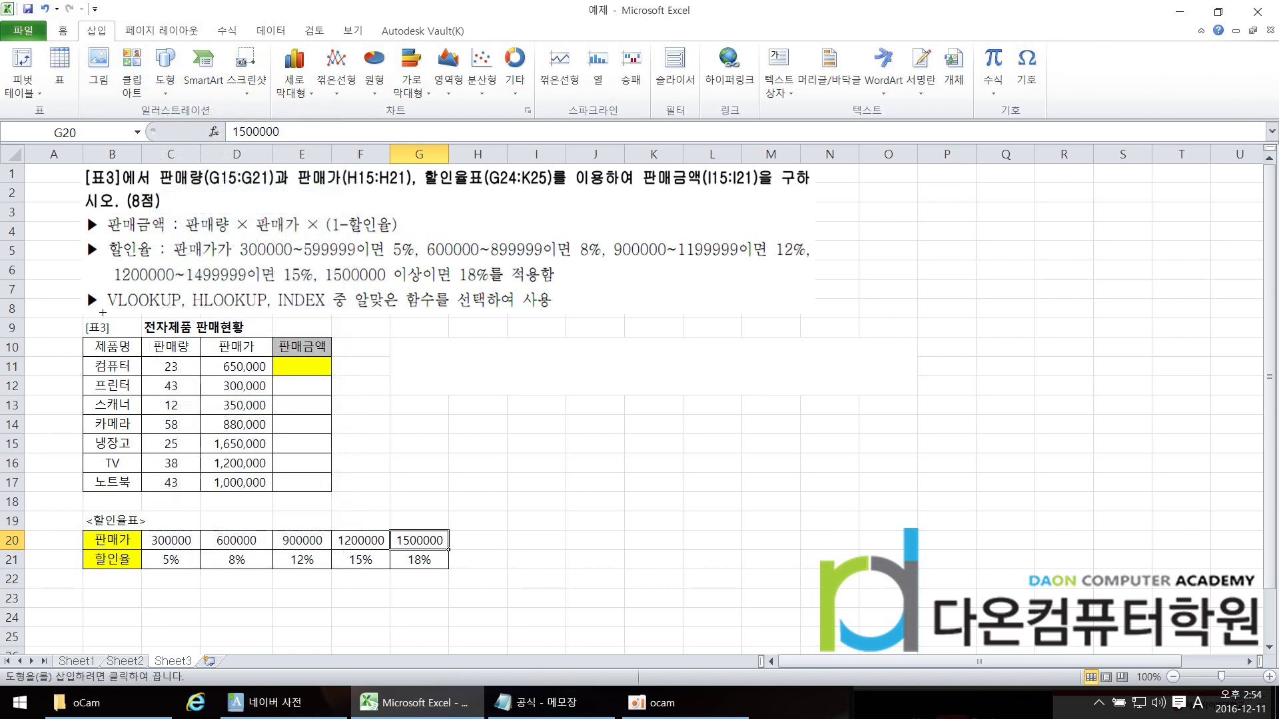
left_click_drag(103, 275, 172, 324)
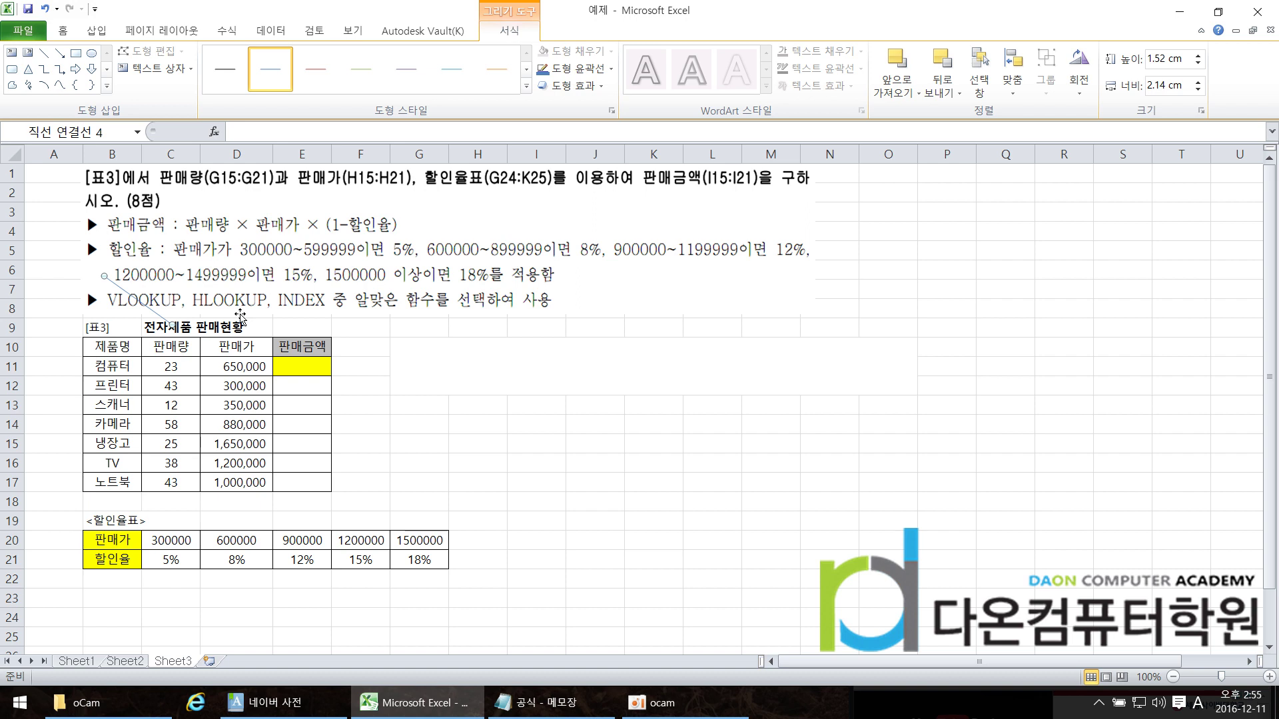
left_click(44, 52)
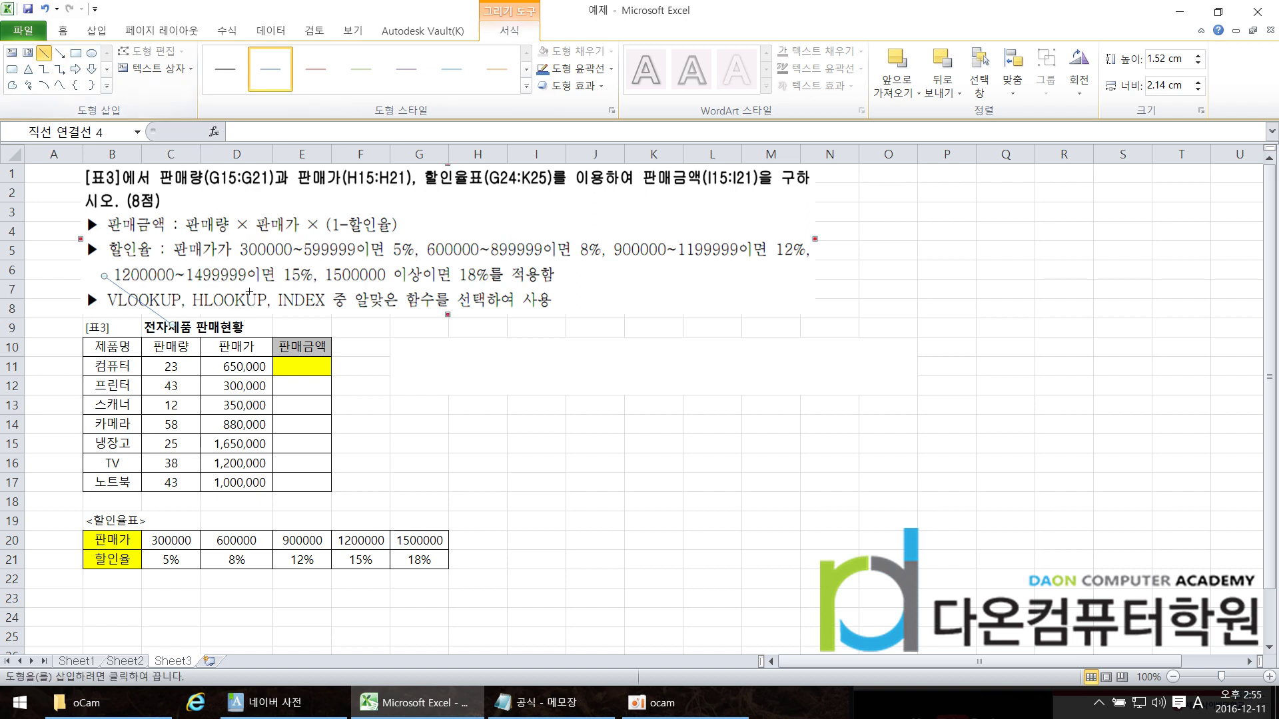
left_click_drag(339, 341, 291, 285)
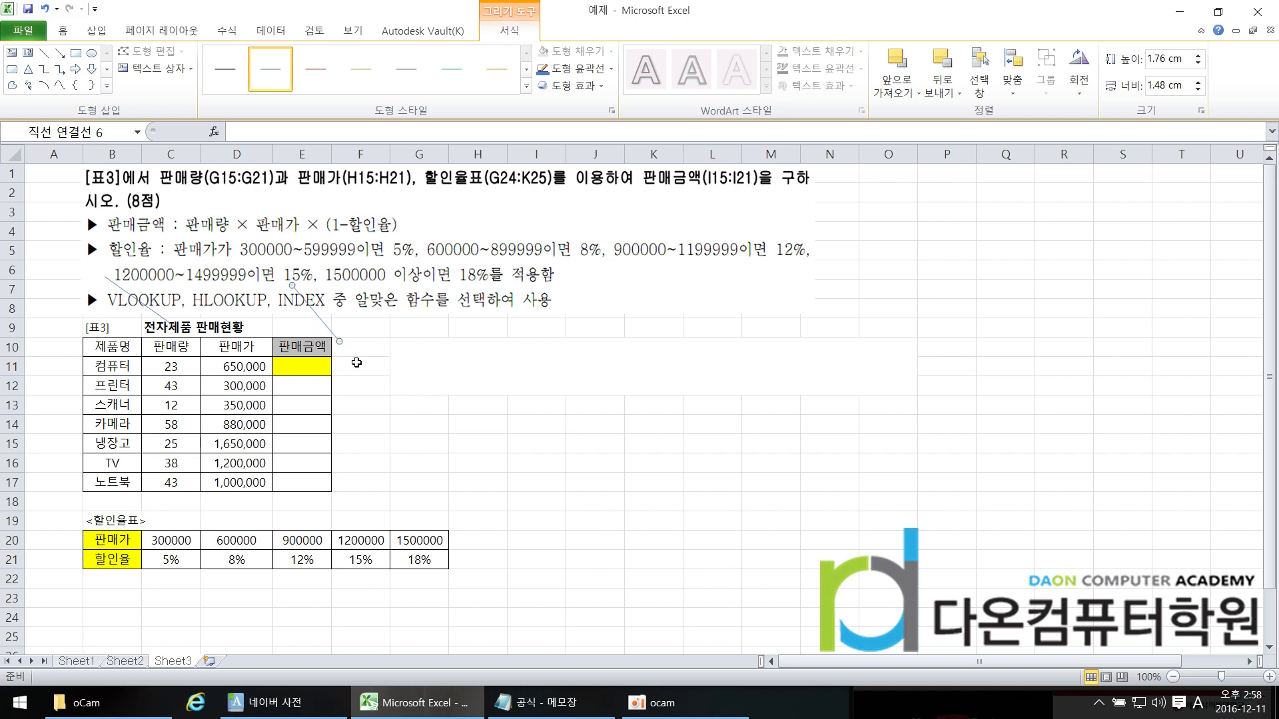
Step: Begin the sales amount formula in merged cell G10 with =C11*D11*(1-, referencing the first product's quantity and price
left_click(513, 369)
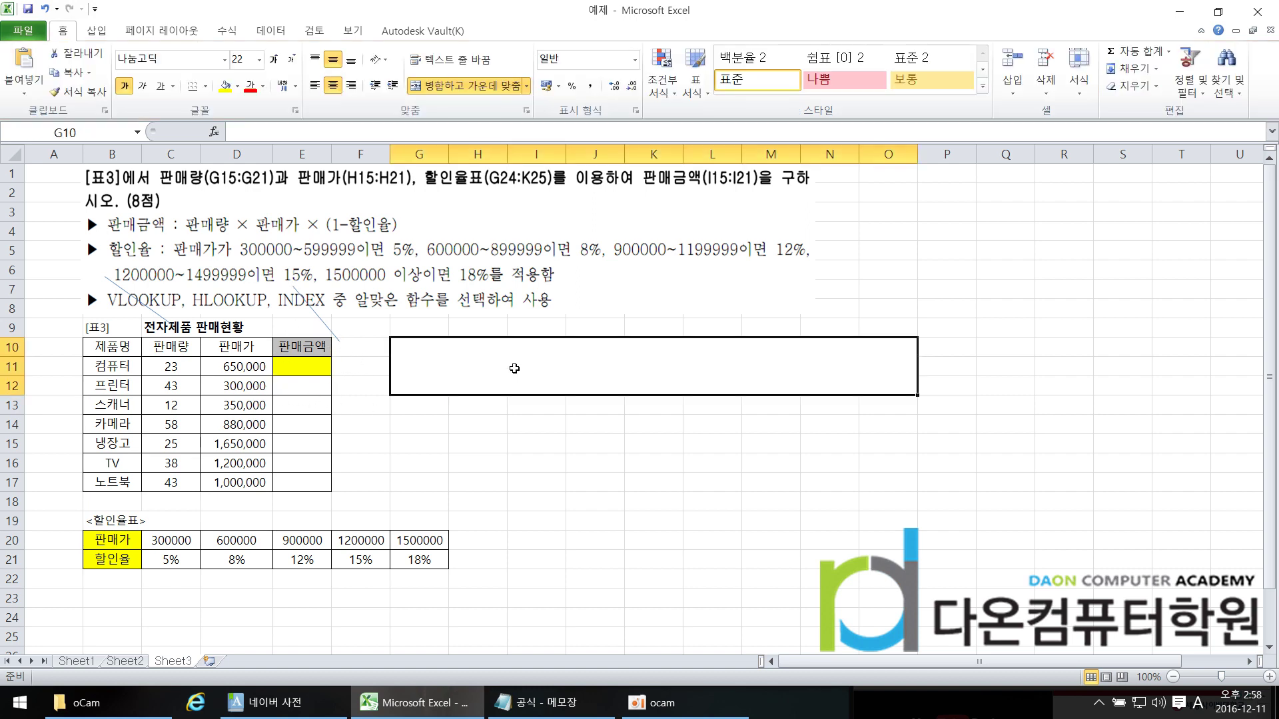
type("=")
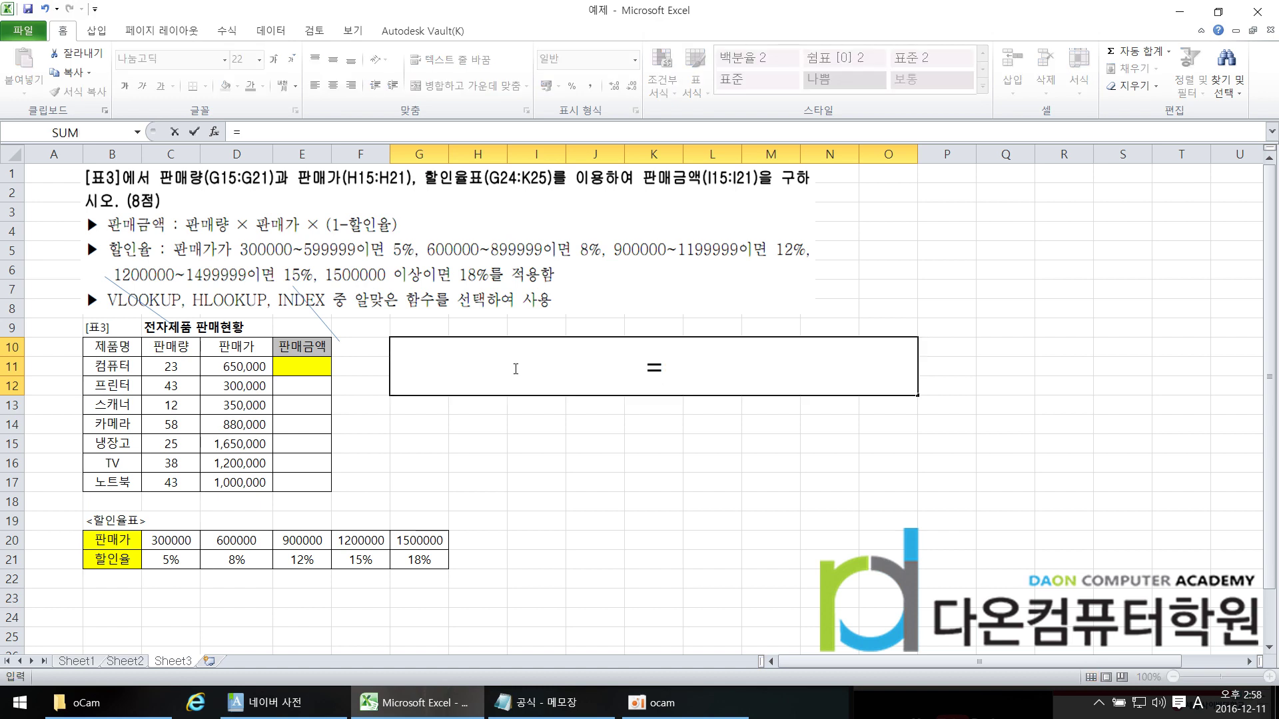
key("BackSpace")
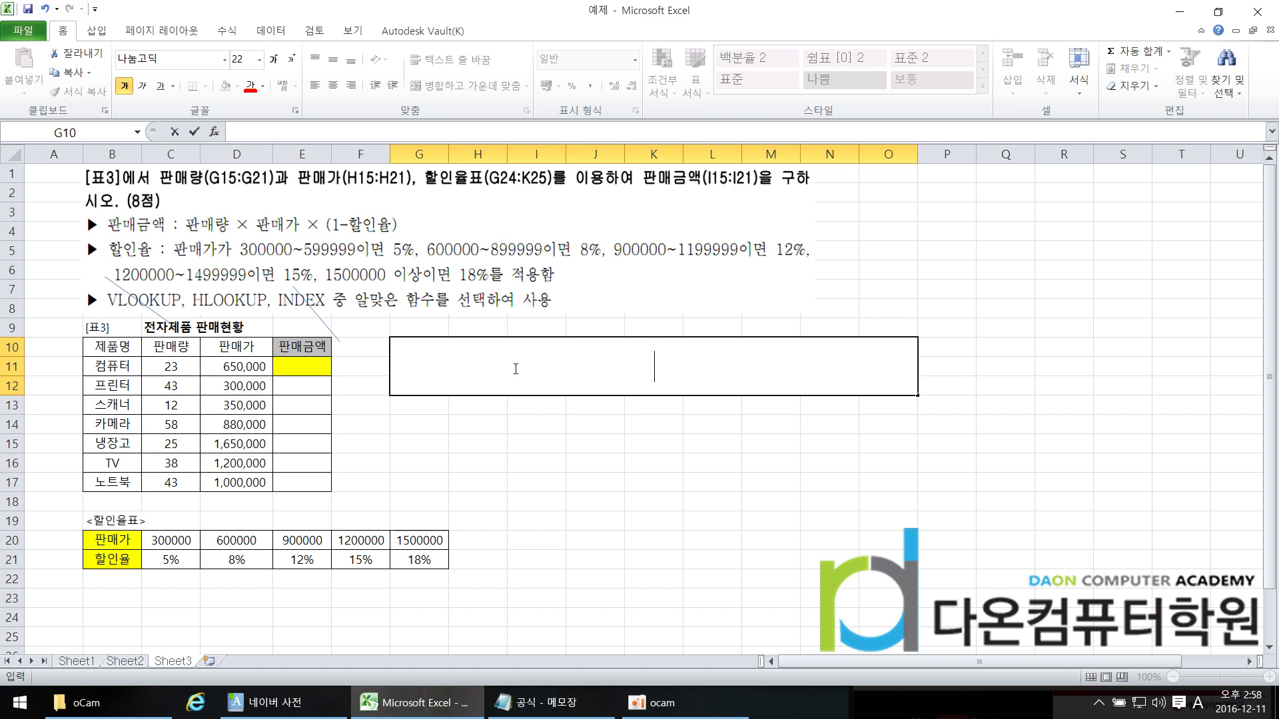
type("=")
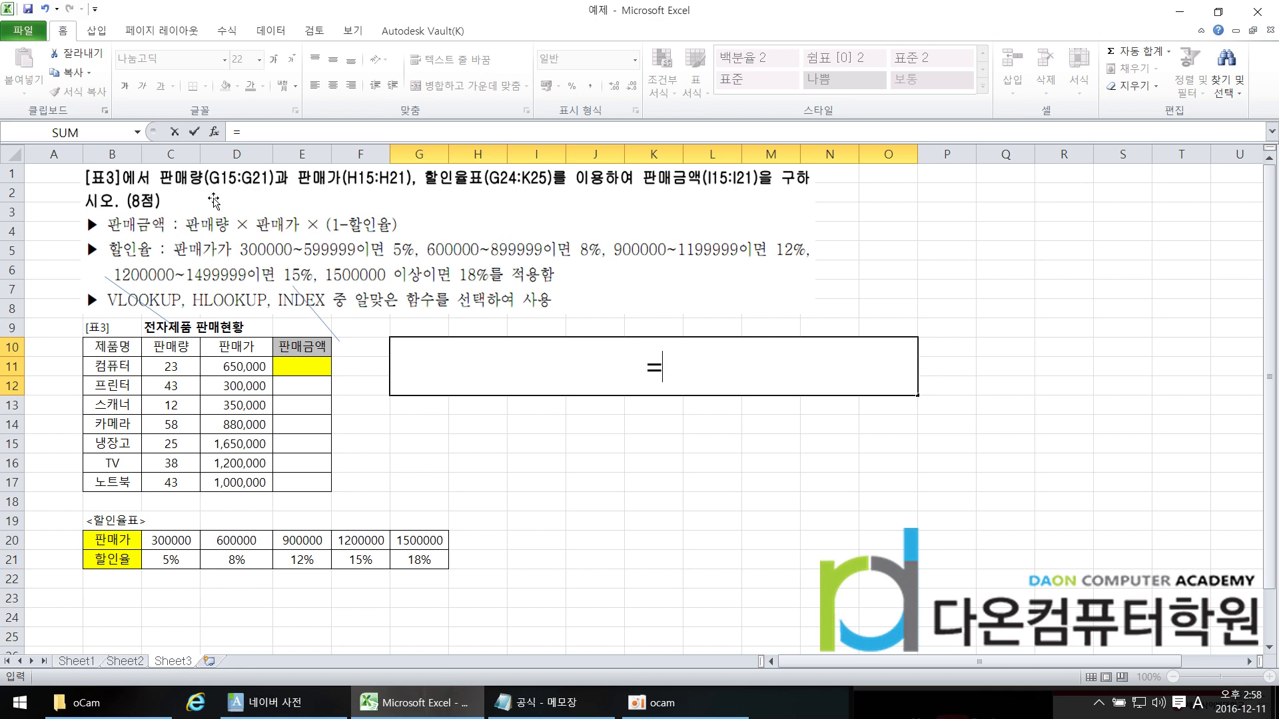
left_click(176, 368)
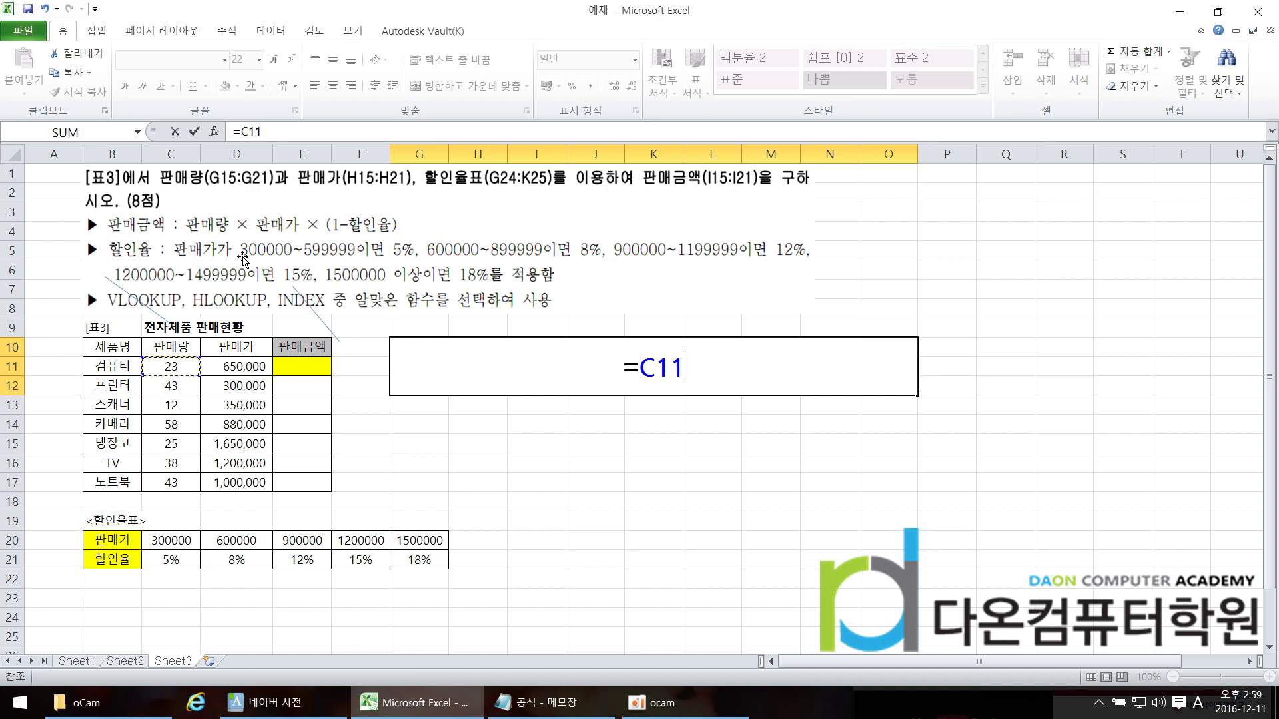
type("*")
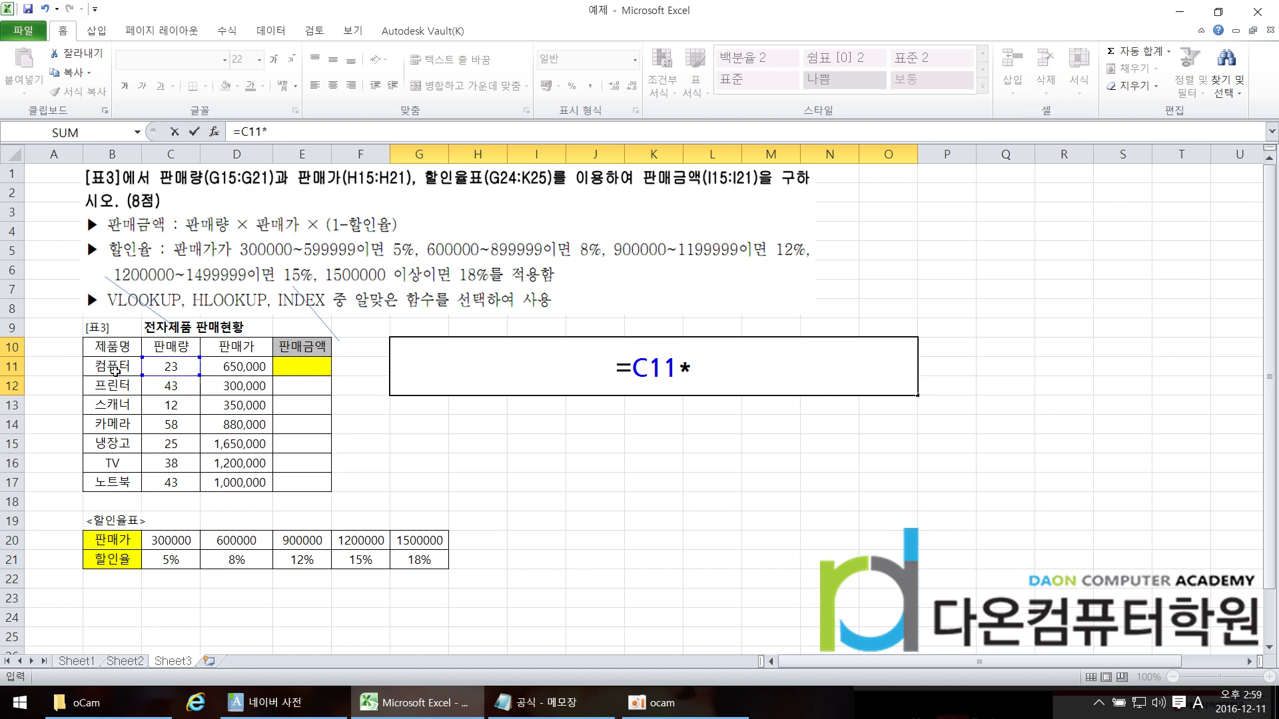
left_click(244, 367)
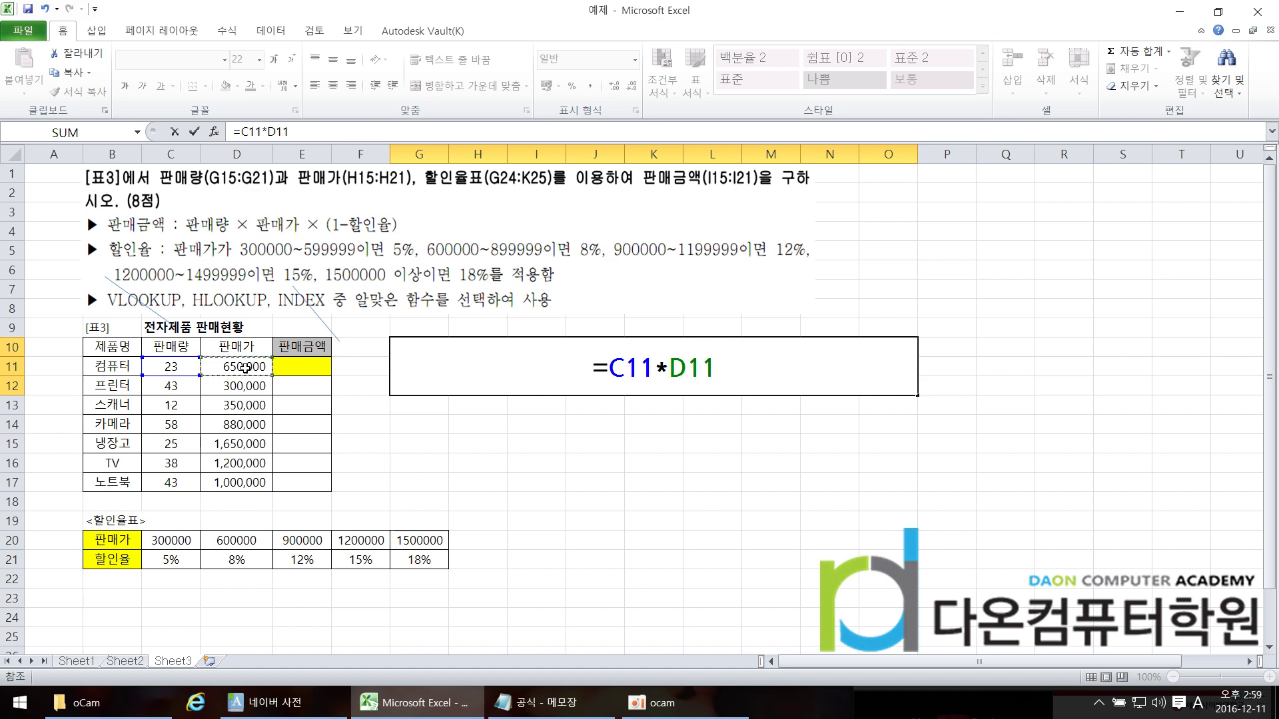
type("*")
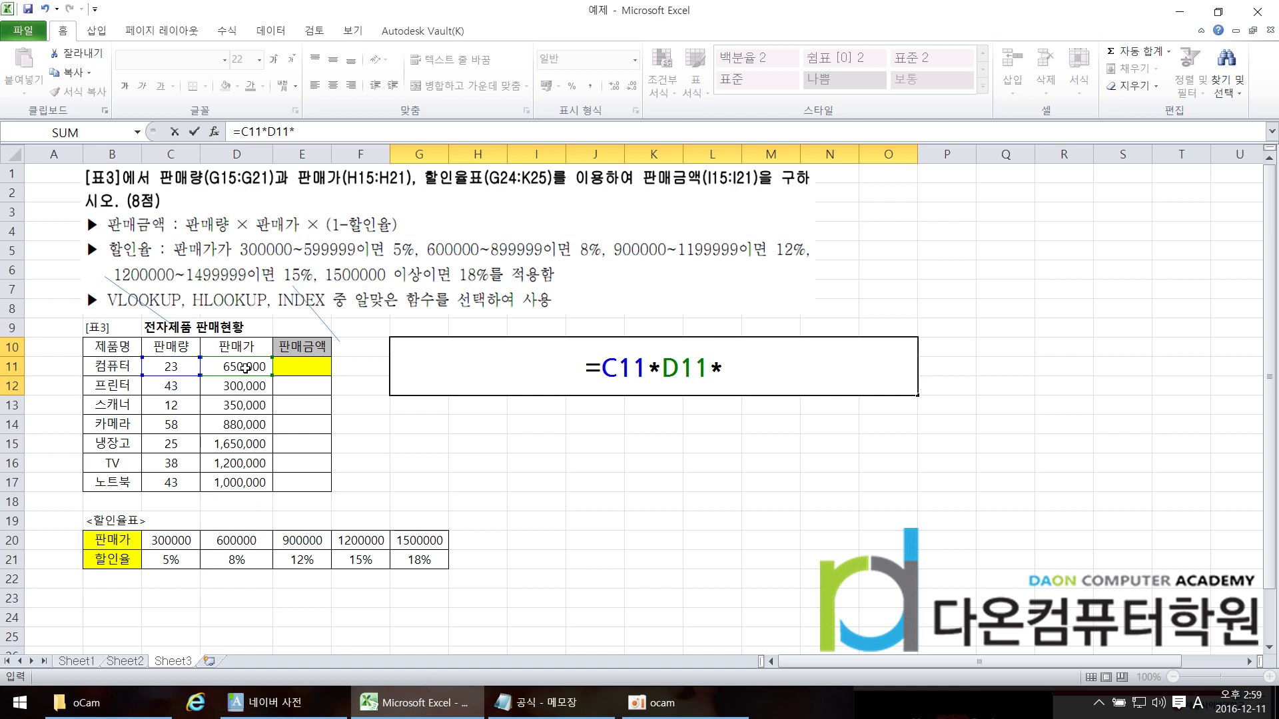
type("(")
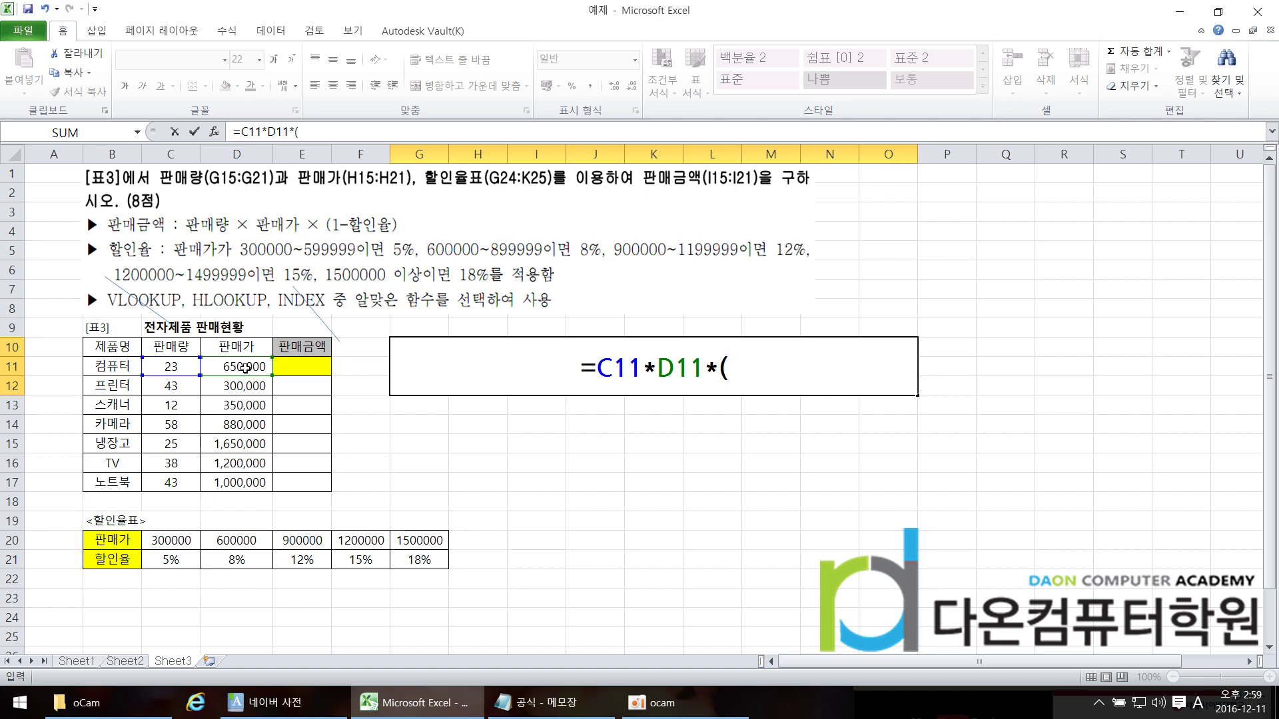
type("1-")
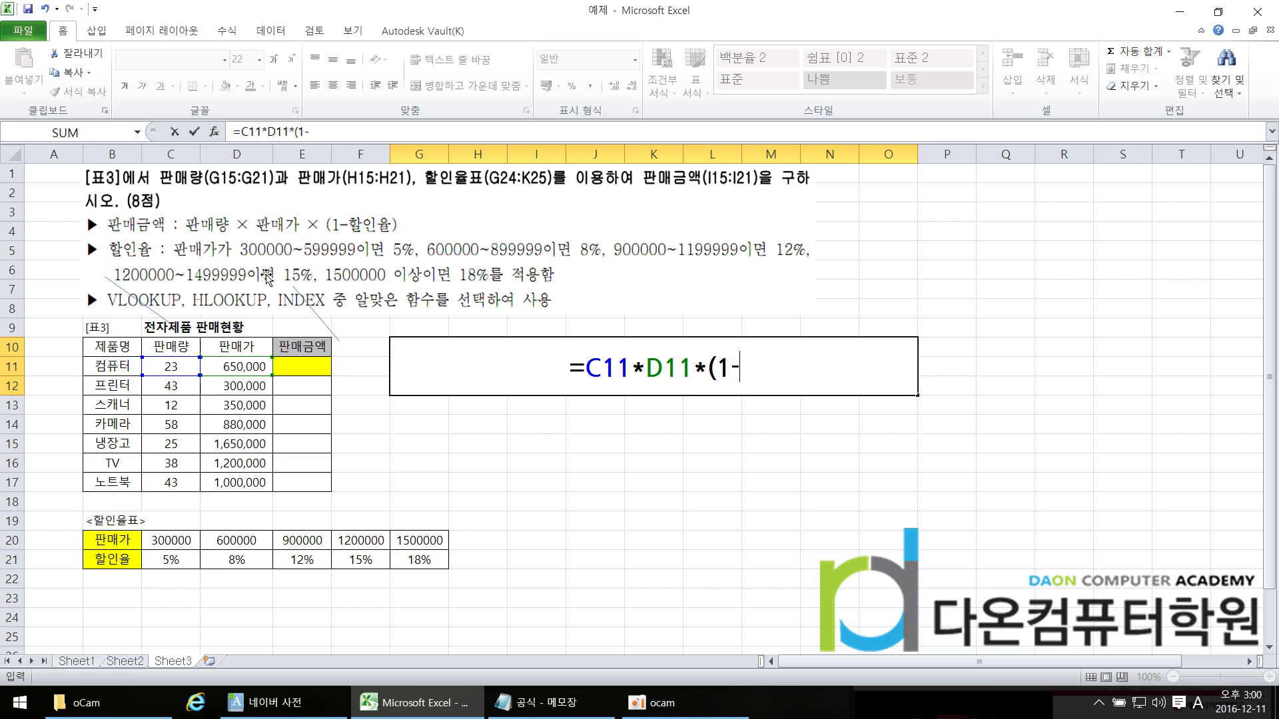
Step: Add an HLOOKUP function with D11 as its lookup value to the formula, consulting the syntax notes in the 공식 Notepad file
type("HL")
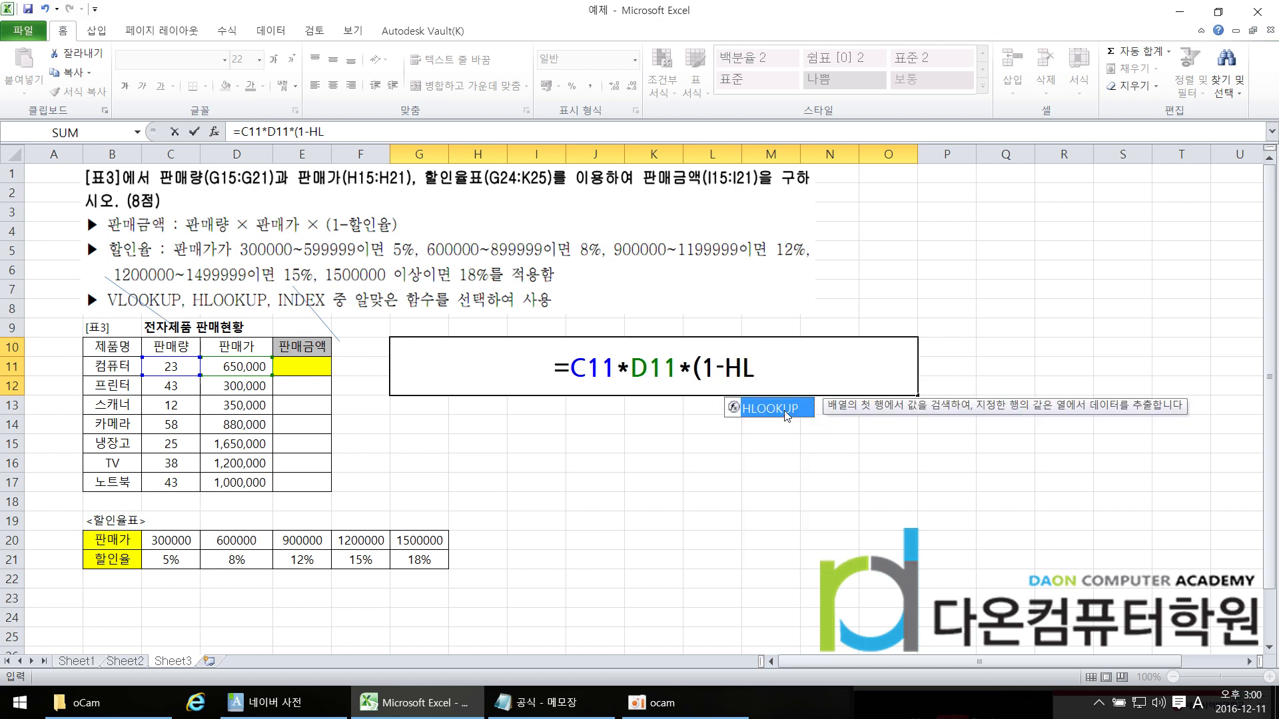
double_click(773, 408)
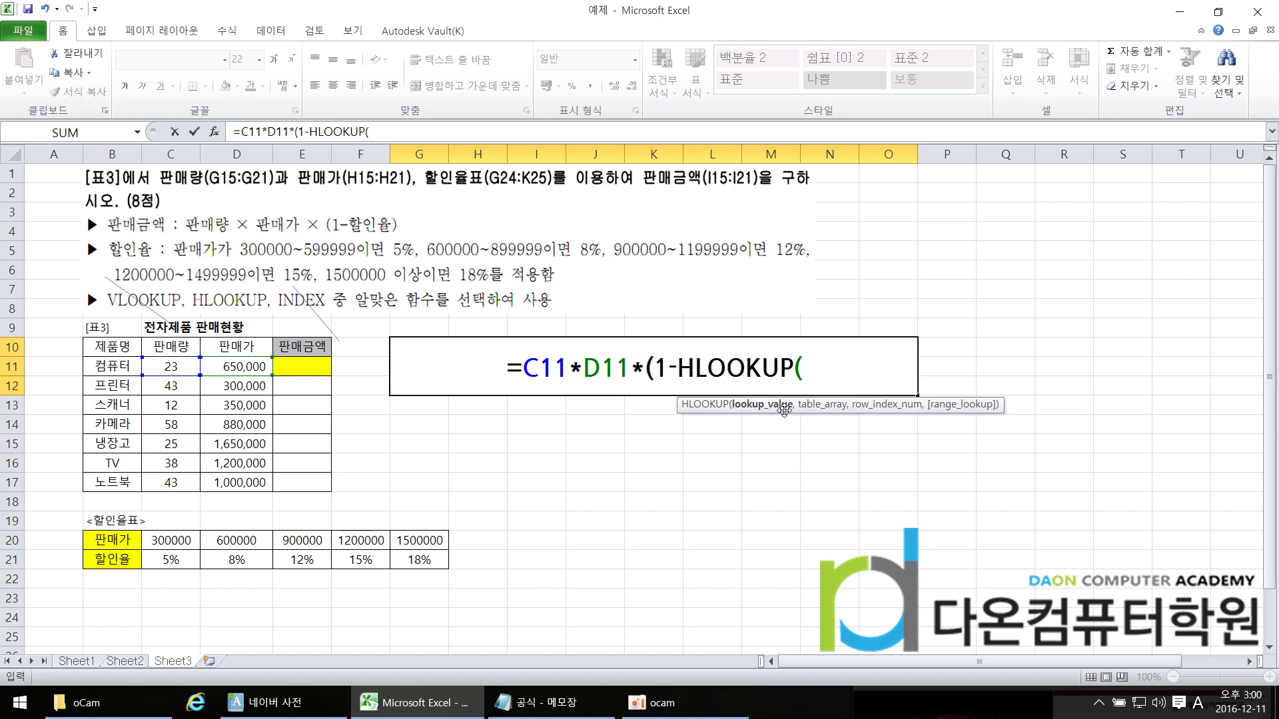
left_click(564, 706)
left_click_drag(960, 411, 773, 452)
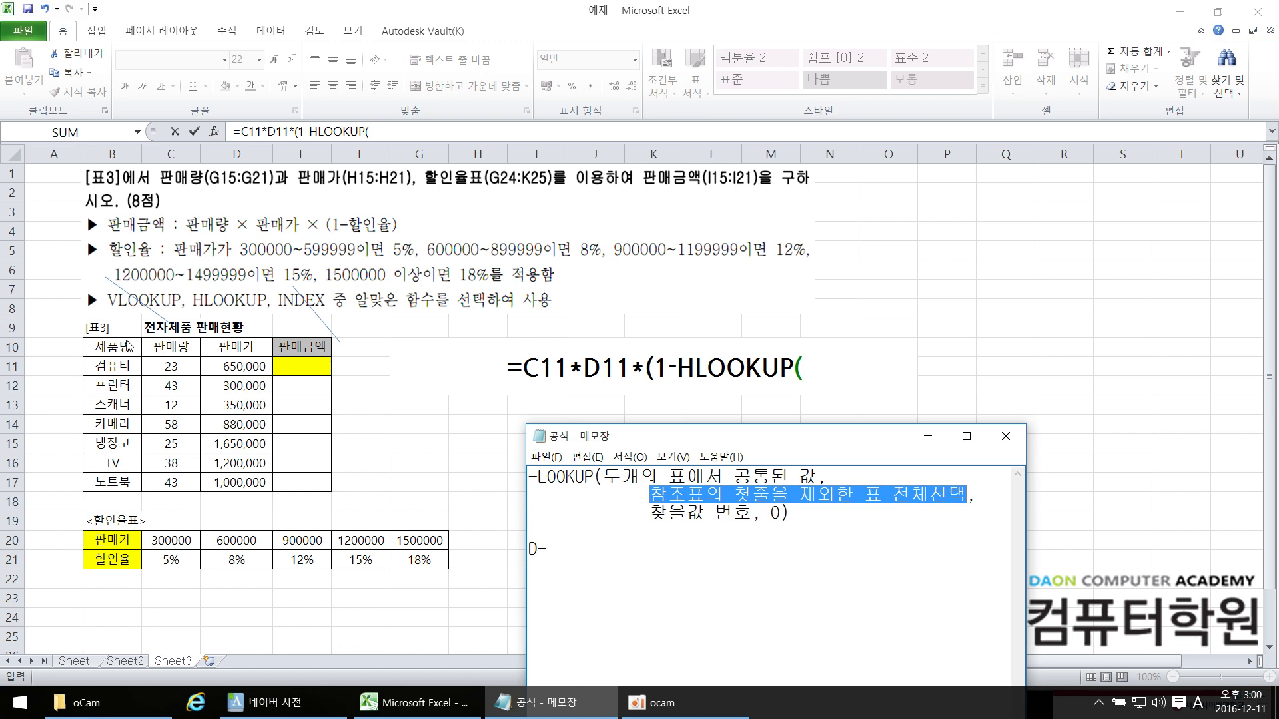
left_click(252, 365)
left_click(252, 365)
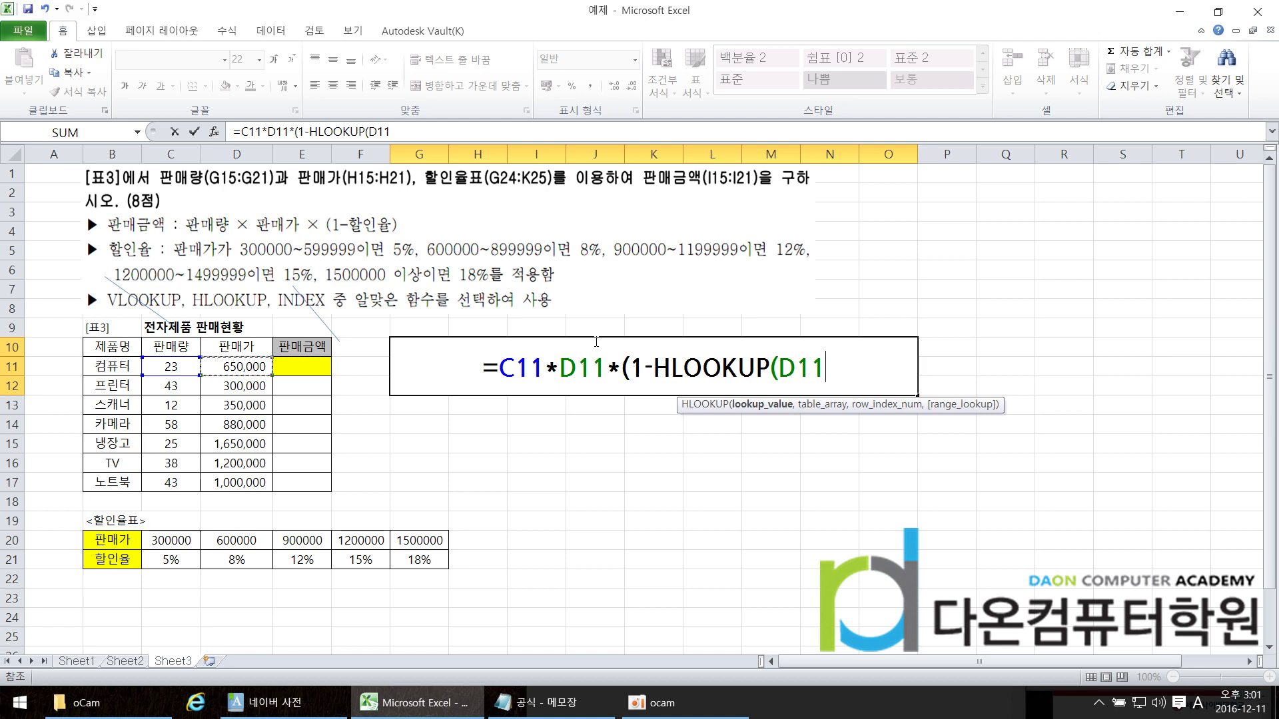
type(",")
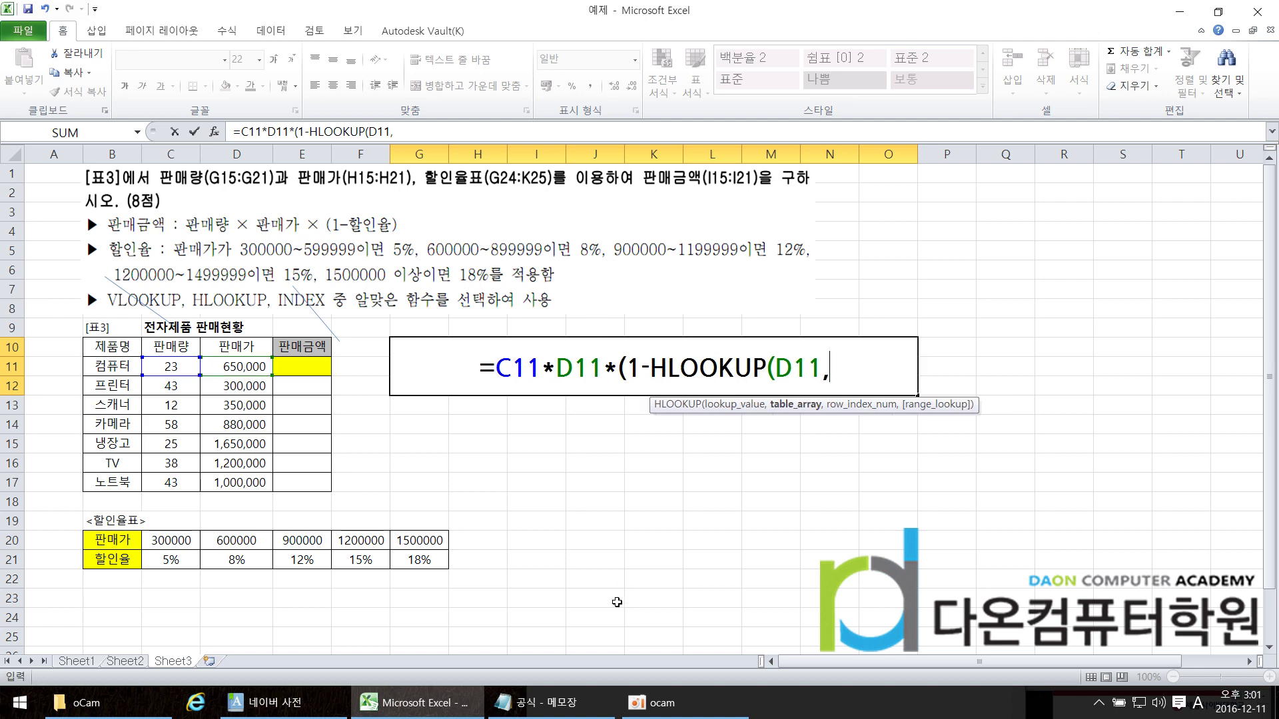
Step: Review the table range note in the 공식 Notepad file and the Sheet2 code table, clearing the stray sheet reference from the Sheet3 formula
left_click(537, 703)
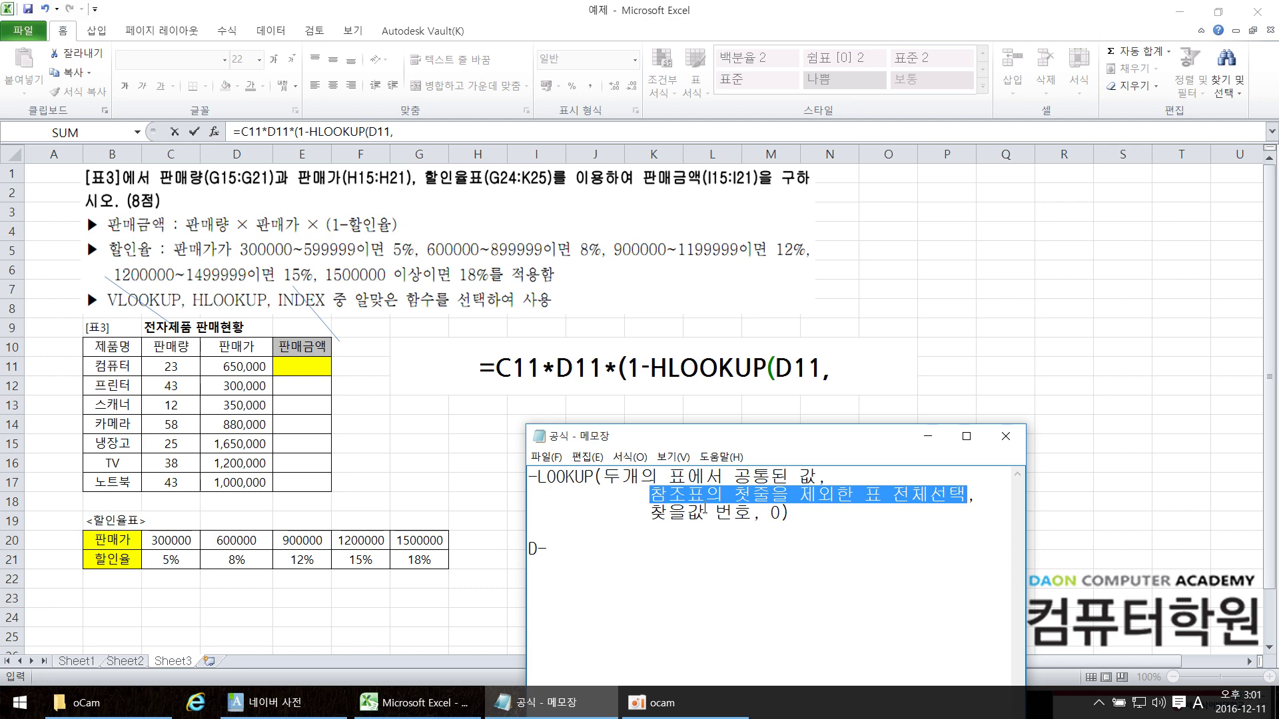
left_click(928, 436)
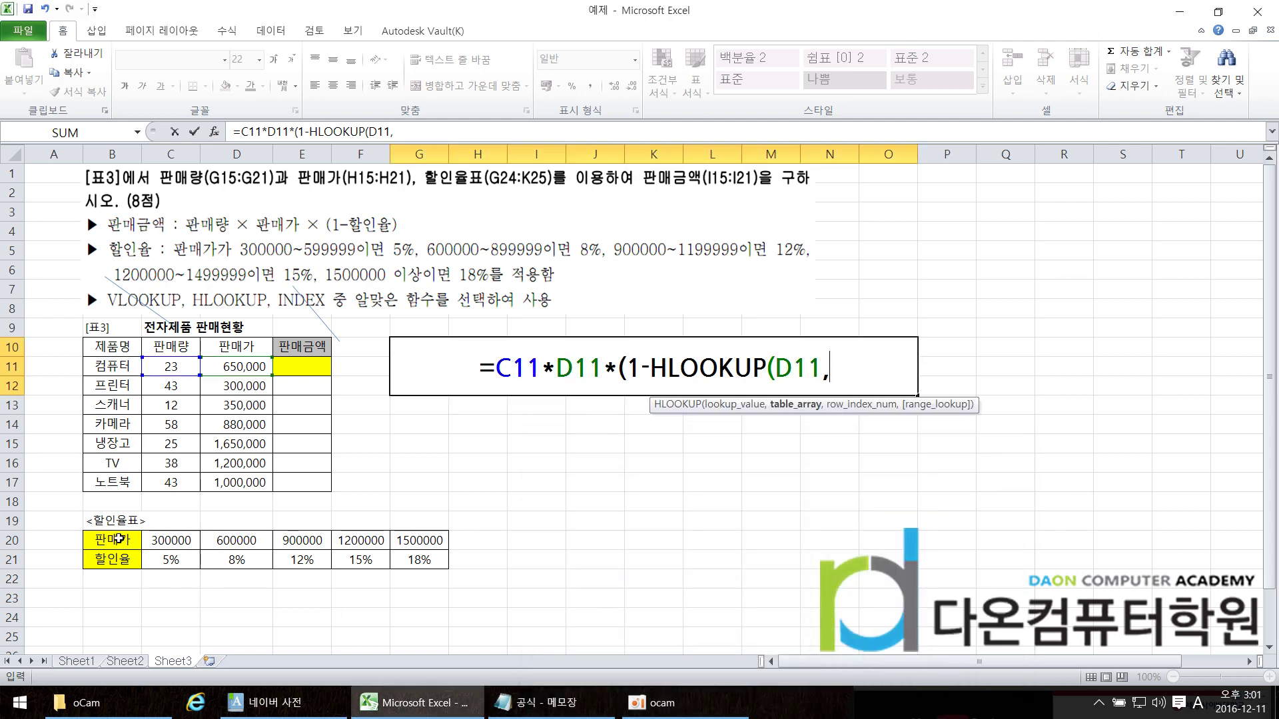
left_click(125, 661)
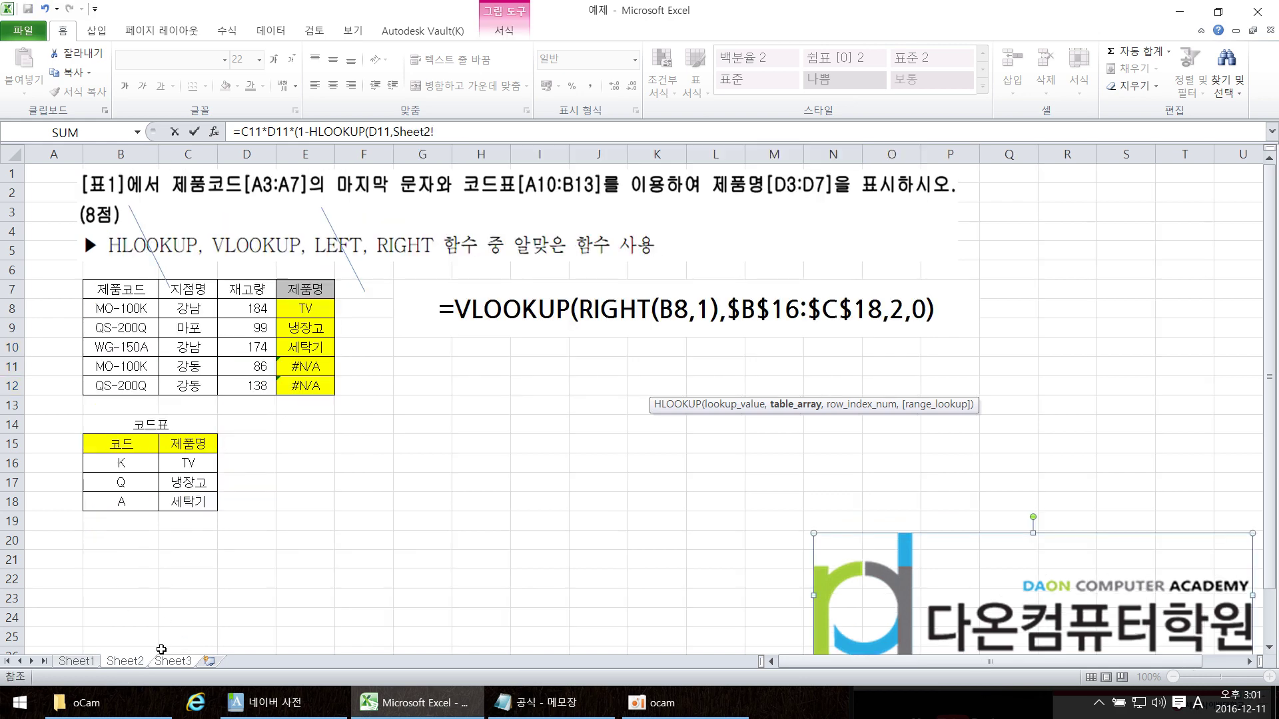
left_click(173, 661)
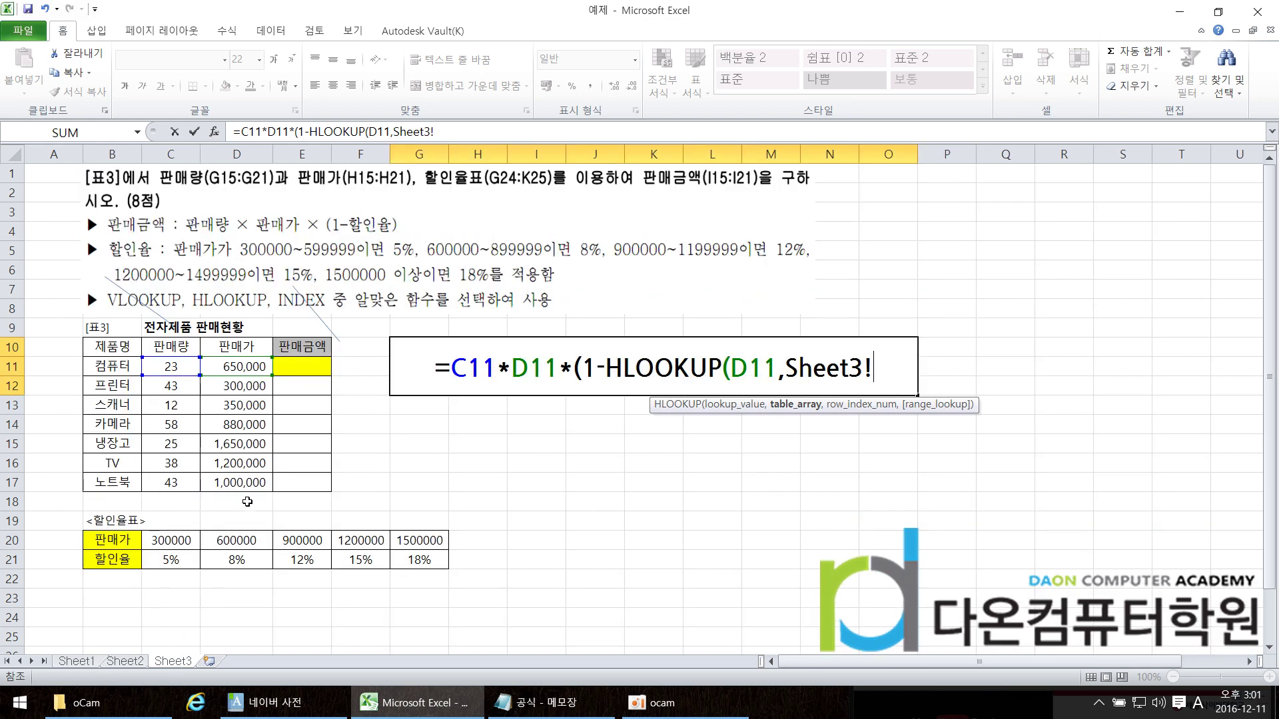
key("BackSpace")
key("BackSpace")
key("BackSpace")
key("BackSpace")
key("BackSpace")
key("BackSpace")
key("BackSpace")
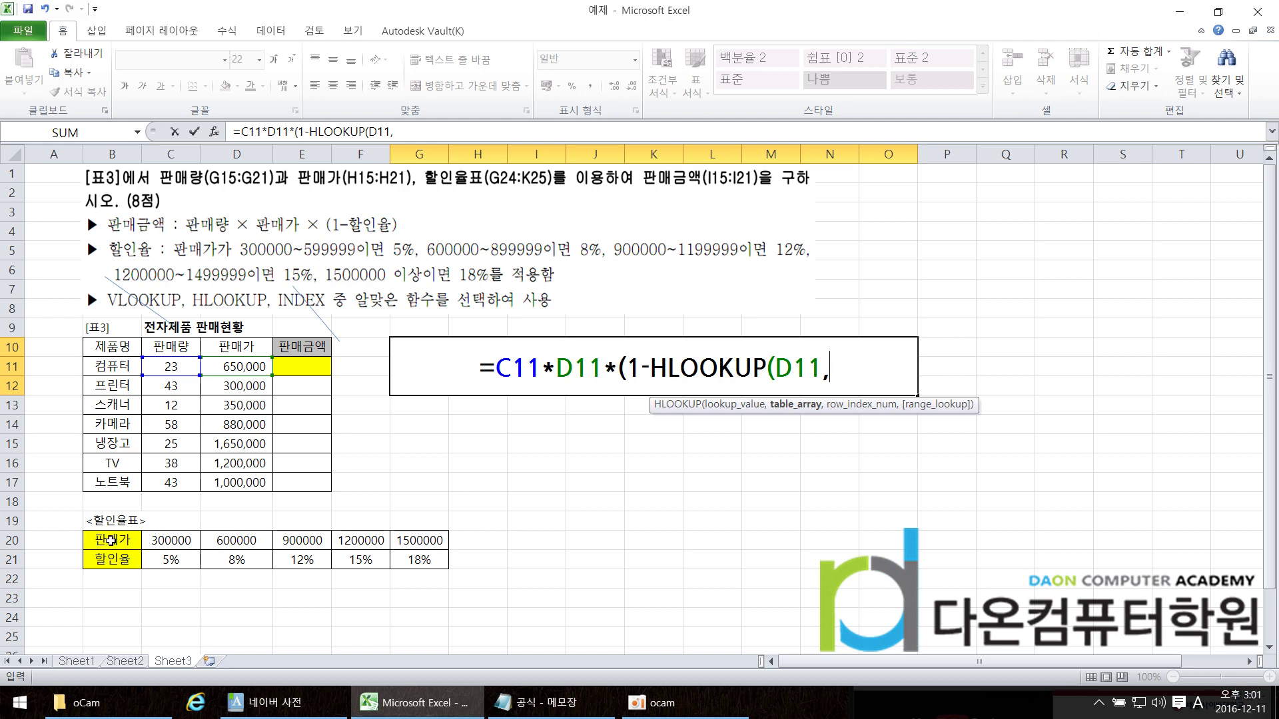
Step: Add the discount table range C20:G21 as the HLOOKUP table array, without the Sheet3! prefix
left_click_drag(158, 541, 421, 562)
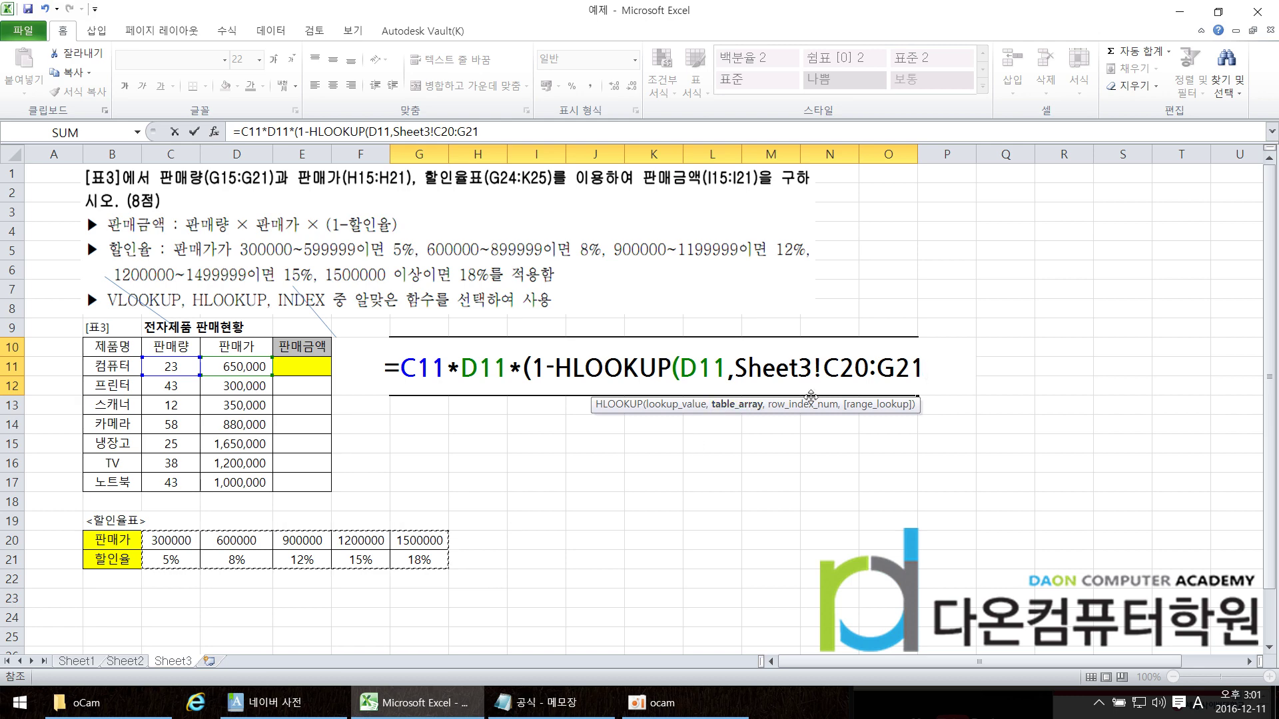
left_click(835, 374)
key("BackSpace")
key("BackSpace")
key("BackSpace")
key("BackSpace")
key("BackSpace")
key("BackSpace")
key("BackSpace")
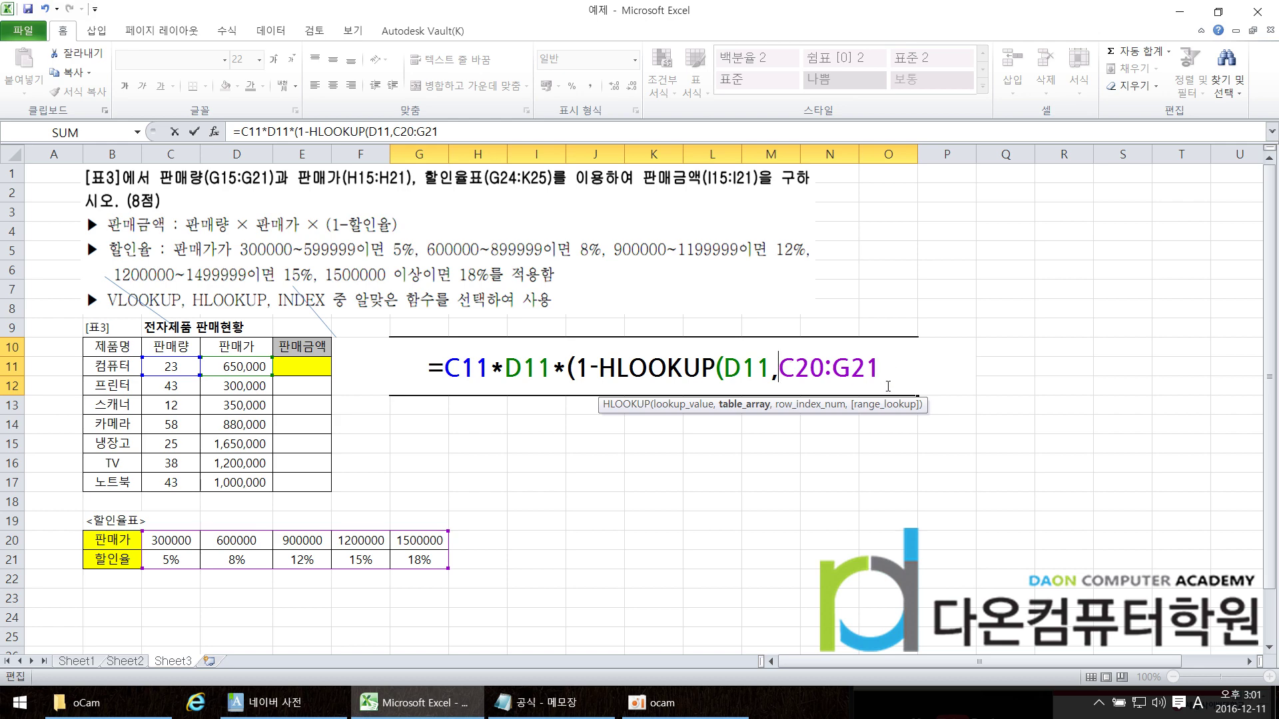
Step: Make the HLOOKUP table range absolute as $C$20:$G$21 and add a comma for the row index argument
type("$")
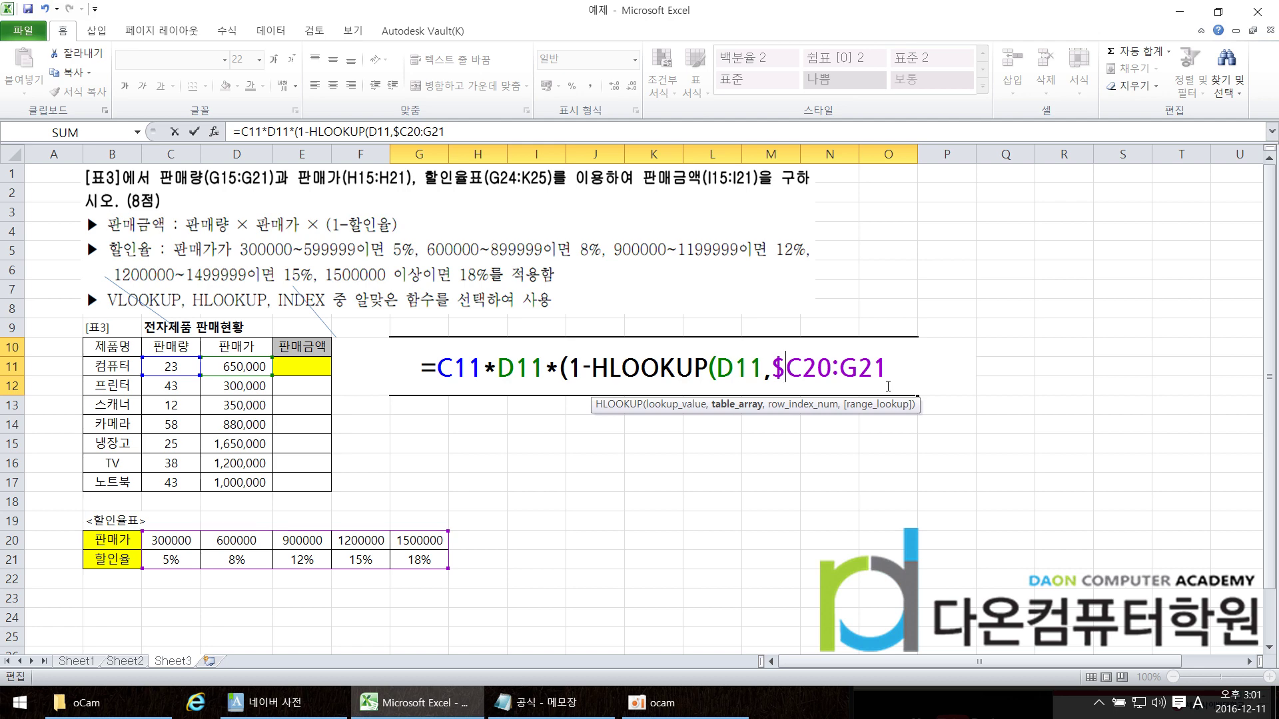
key("Right")
type("$C")
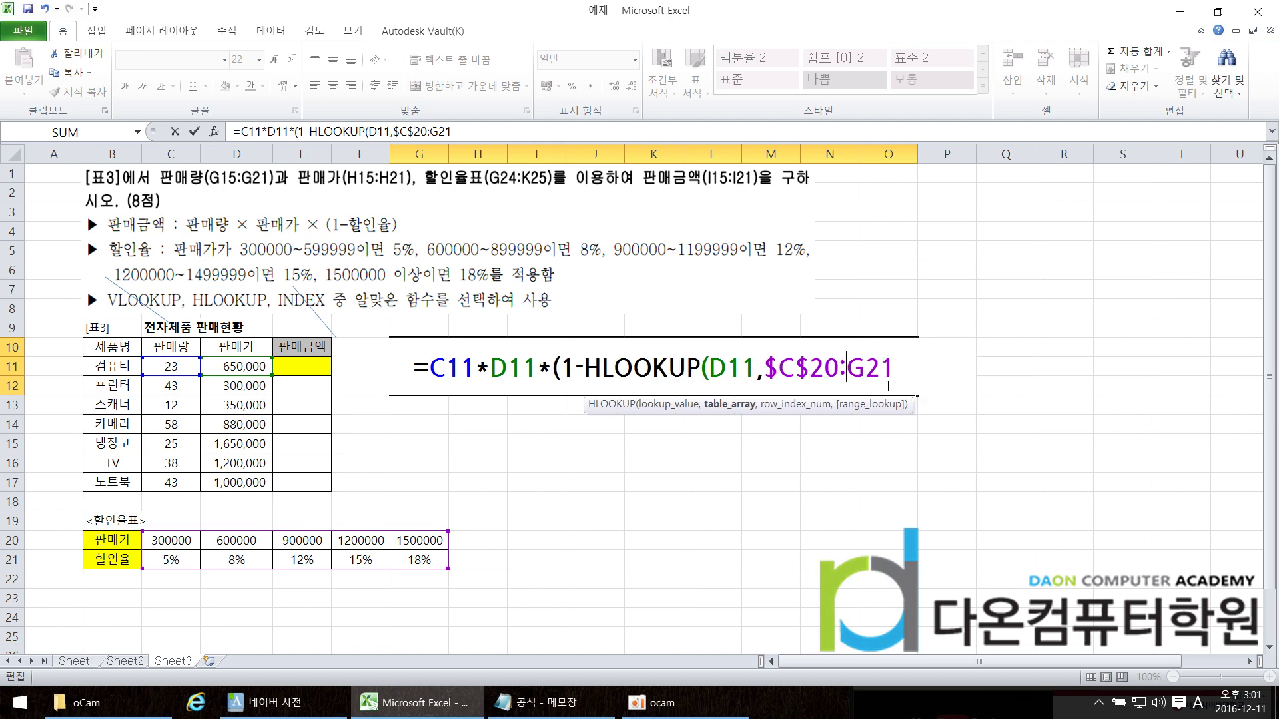
type("$")
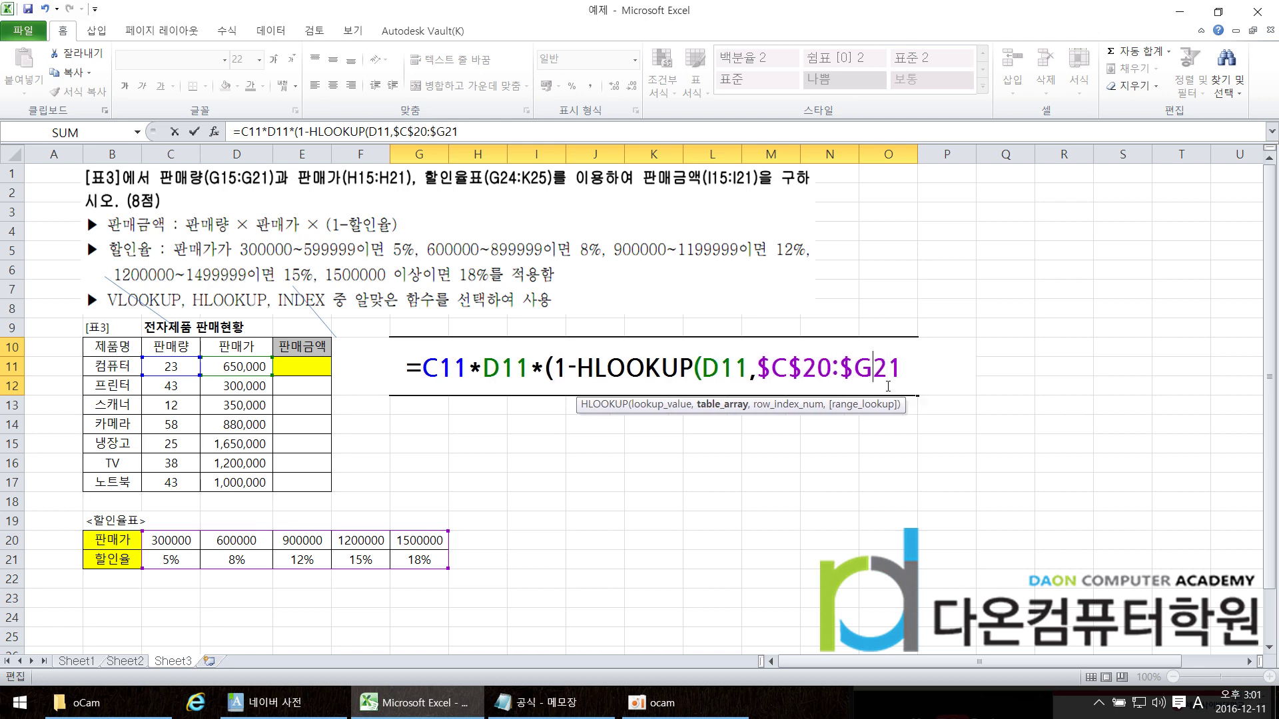
key("Right")
type("$")
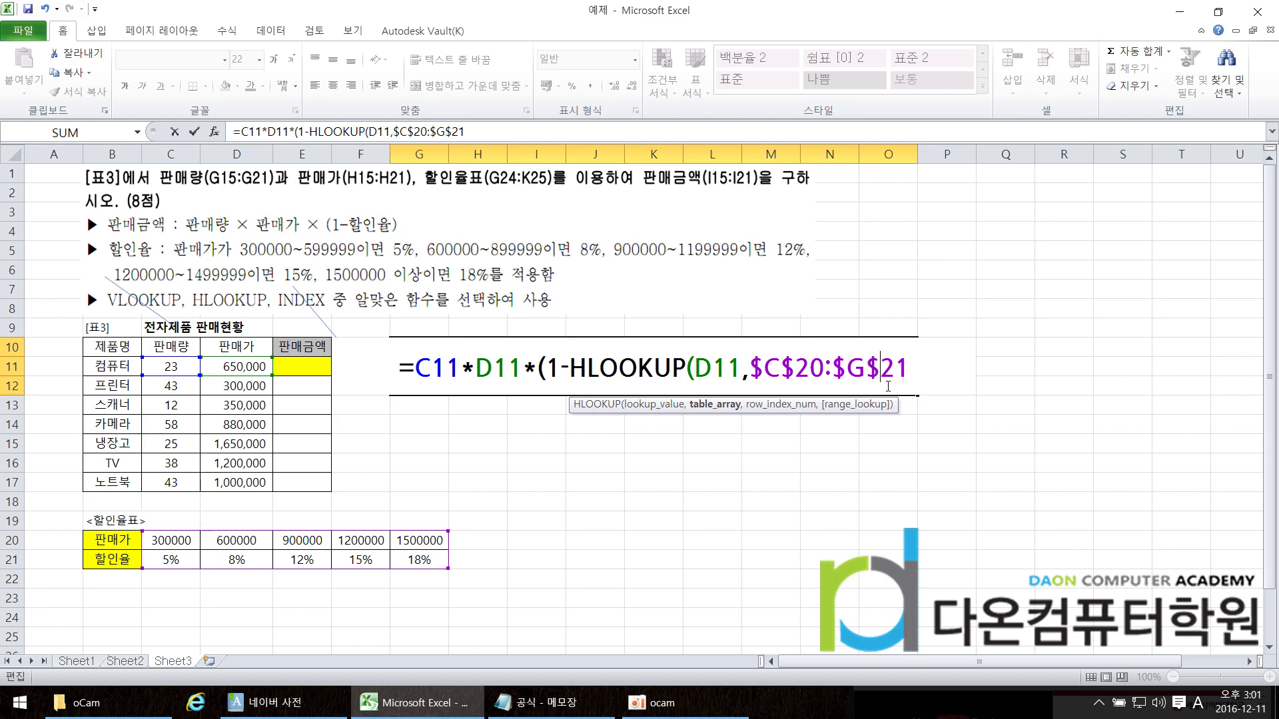
left_click(926, 373)
type(",")
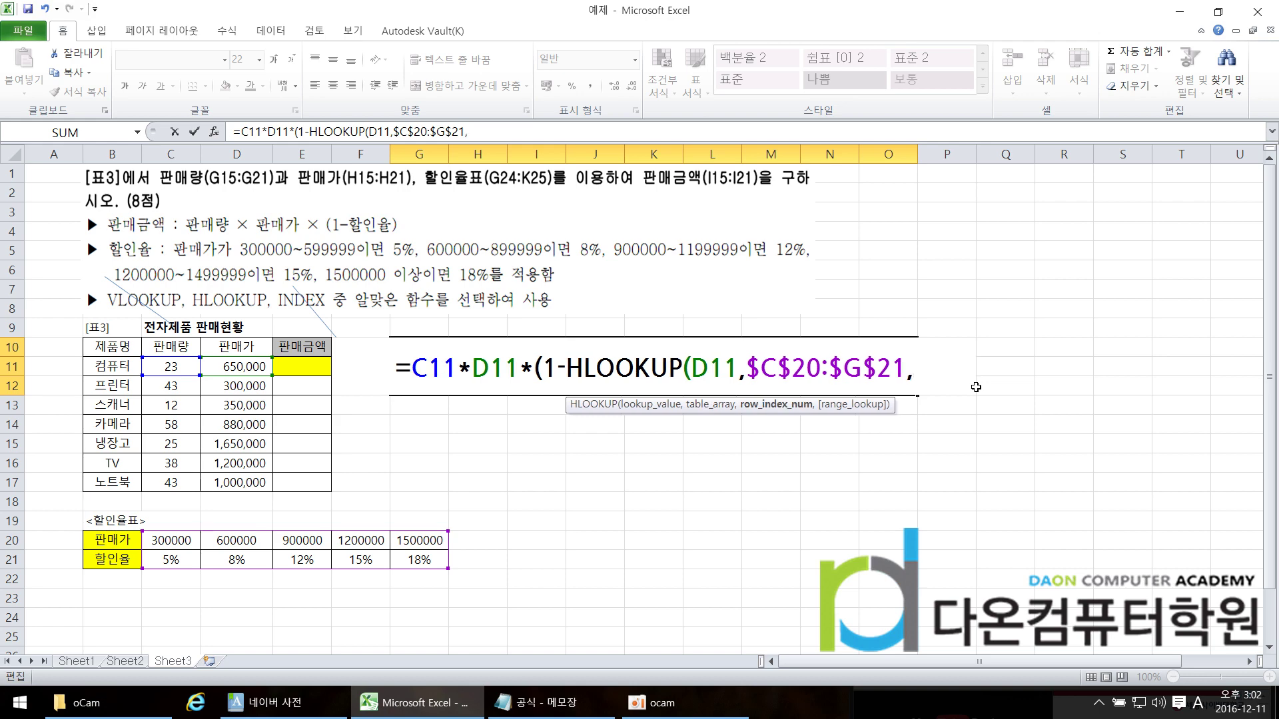
Step: Consult the Notepad syntax notes, set the row index to 2, and enter the formula with the proposed closing parenthesis correction
left_click(536, 702)
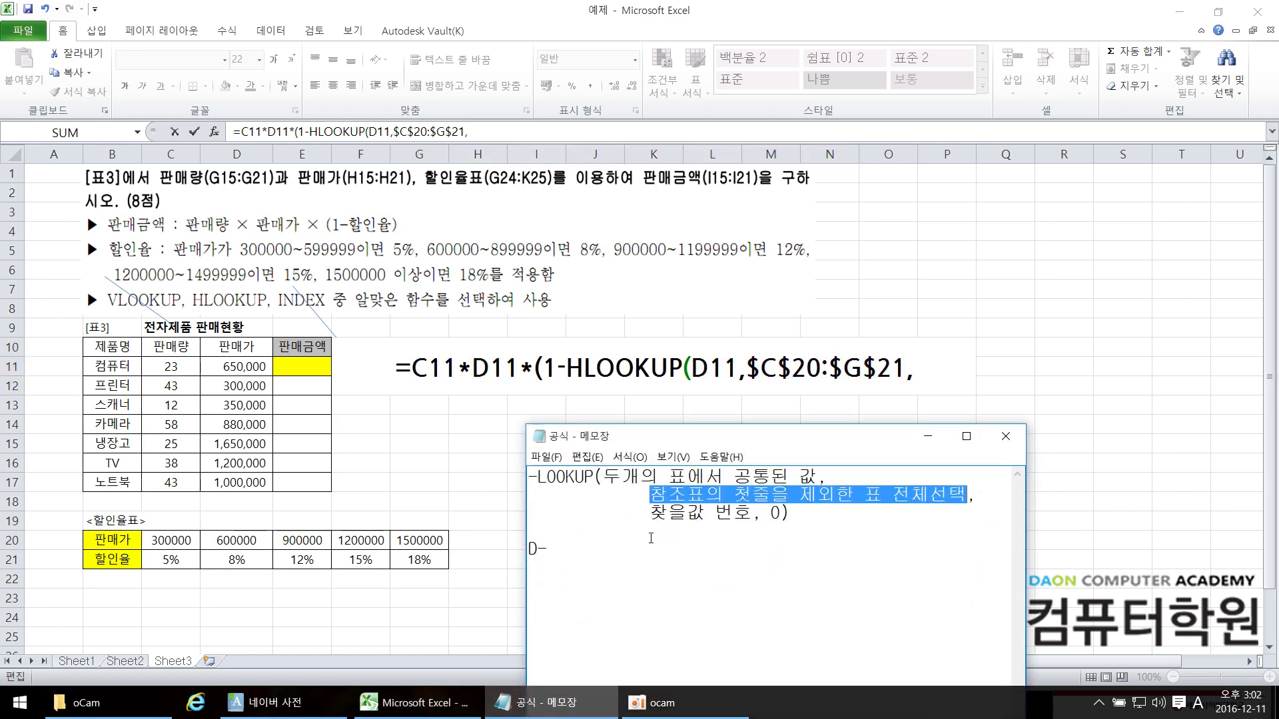
left_click(928, 437)
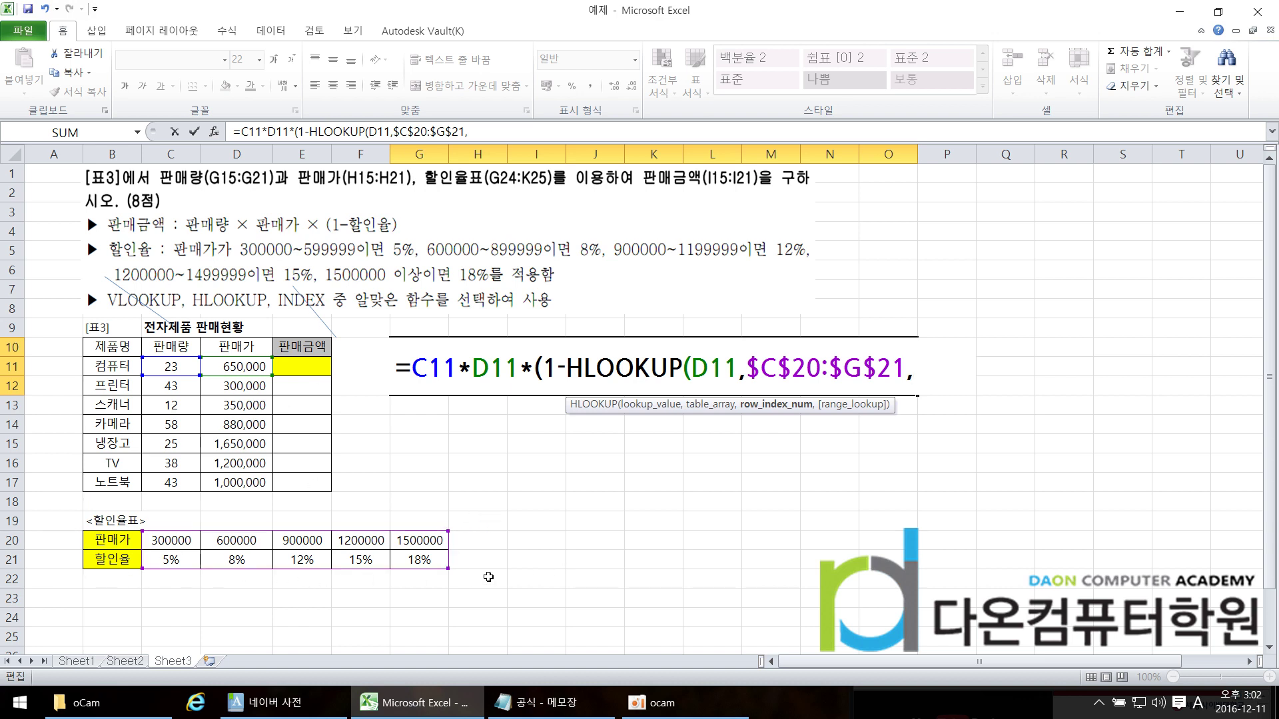
type("2")
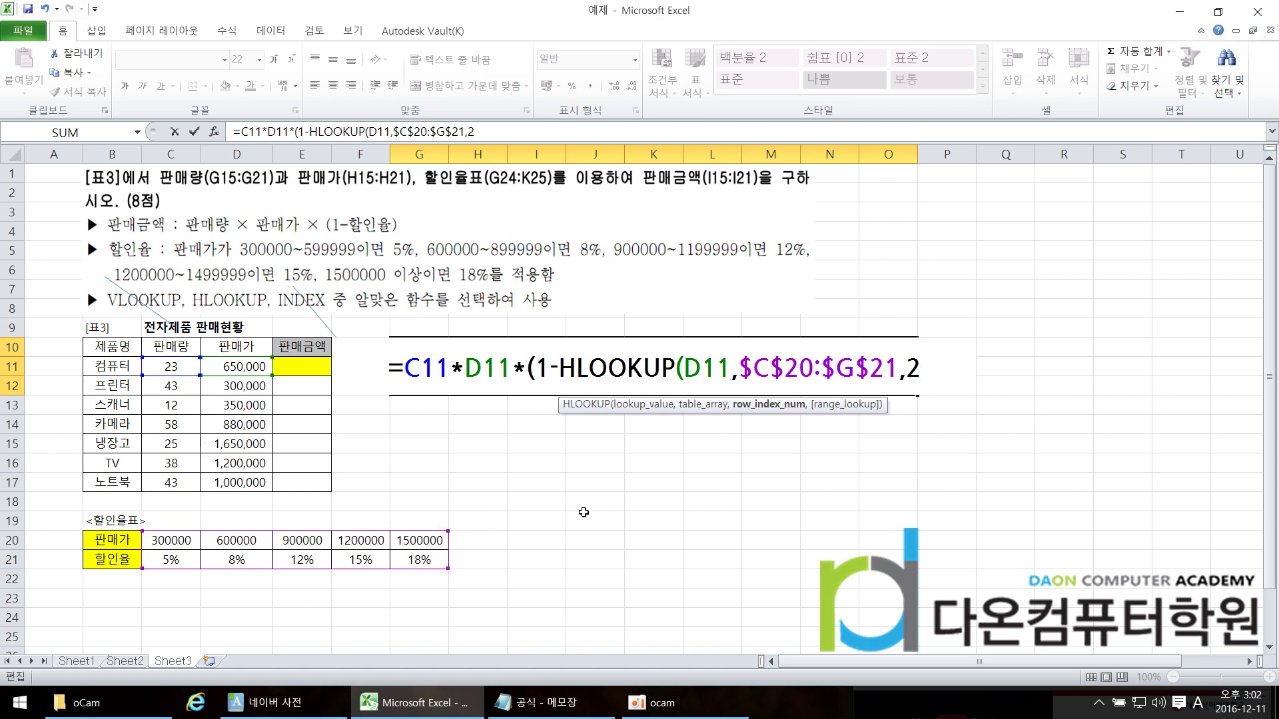
type(")")
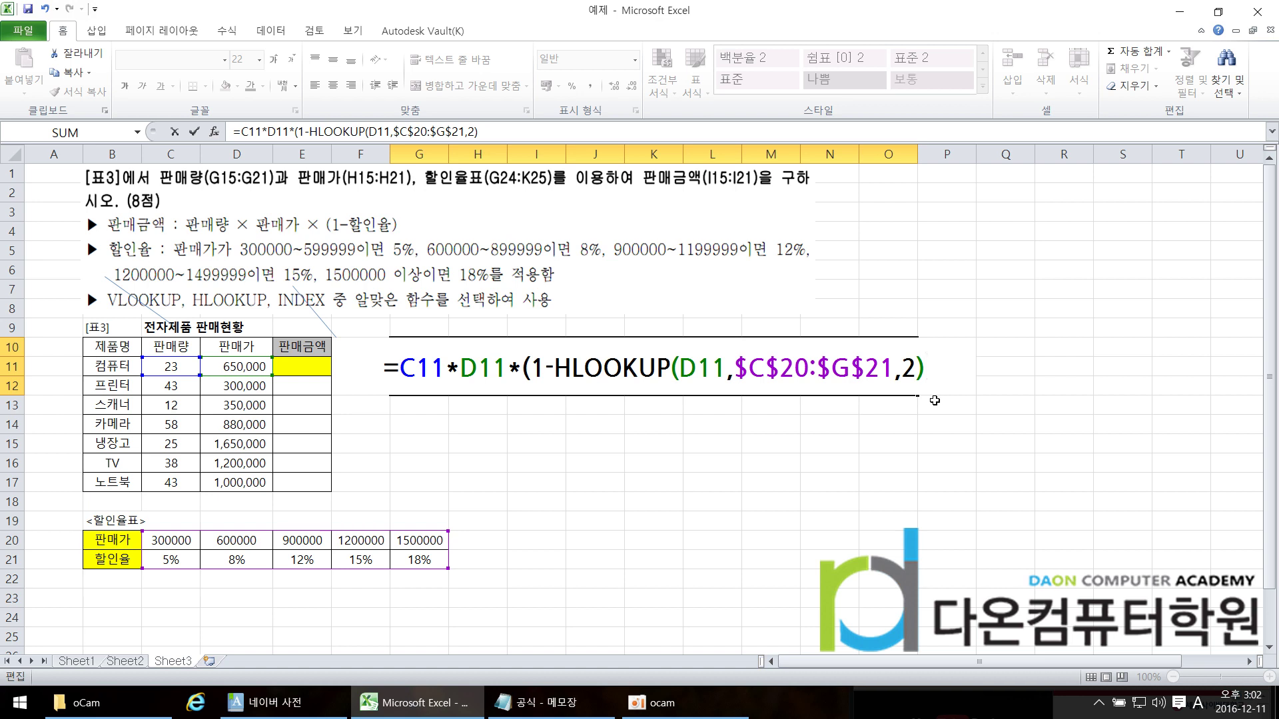
key("Return")
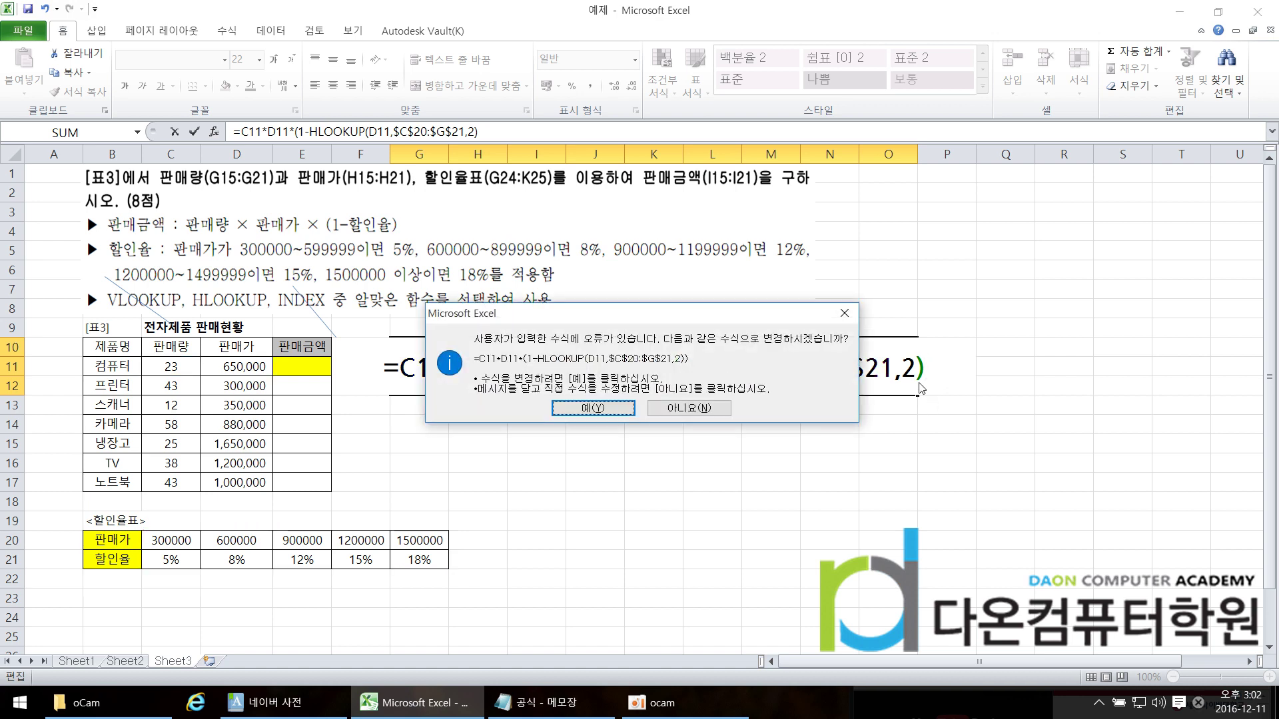
left_click(594, 408)
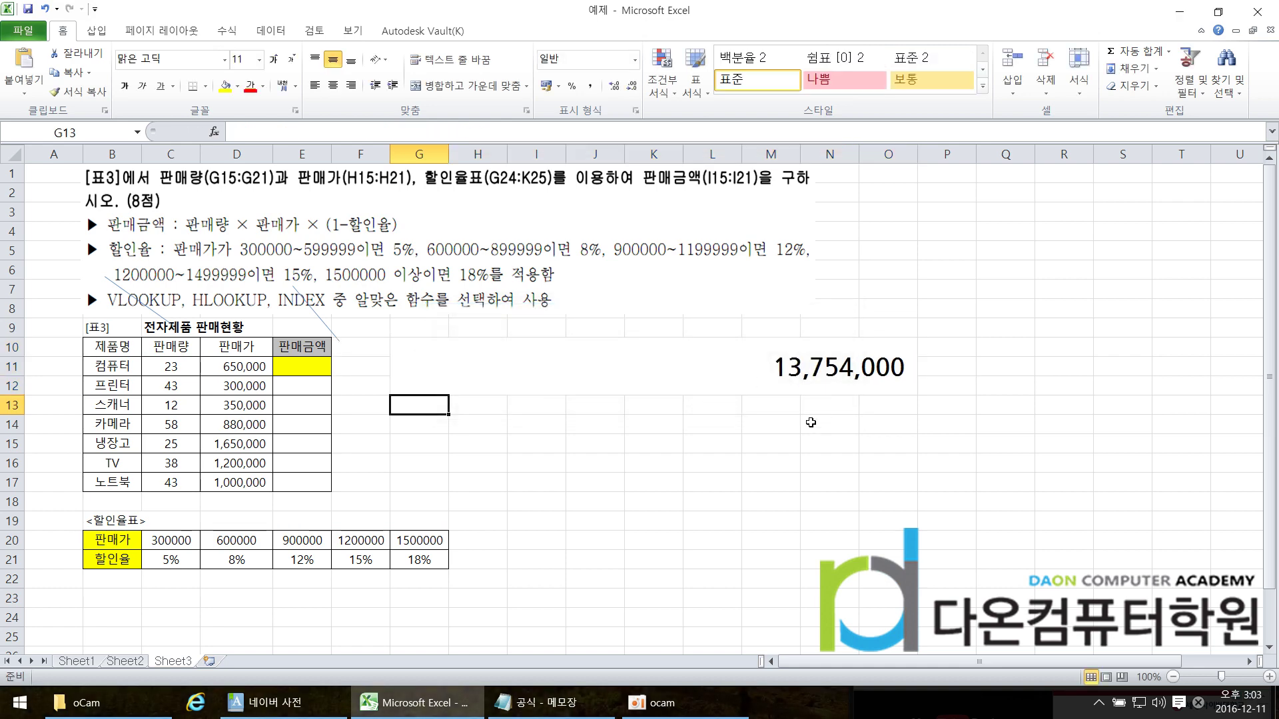
Step: Remove and re-enter the final closing parenthesis of the formula in G10
left_click(831, 370)
double_click(830, 370)
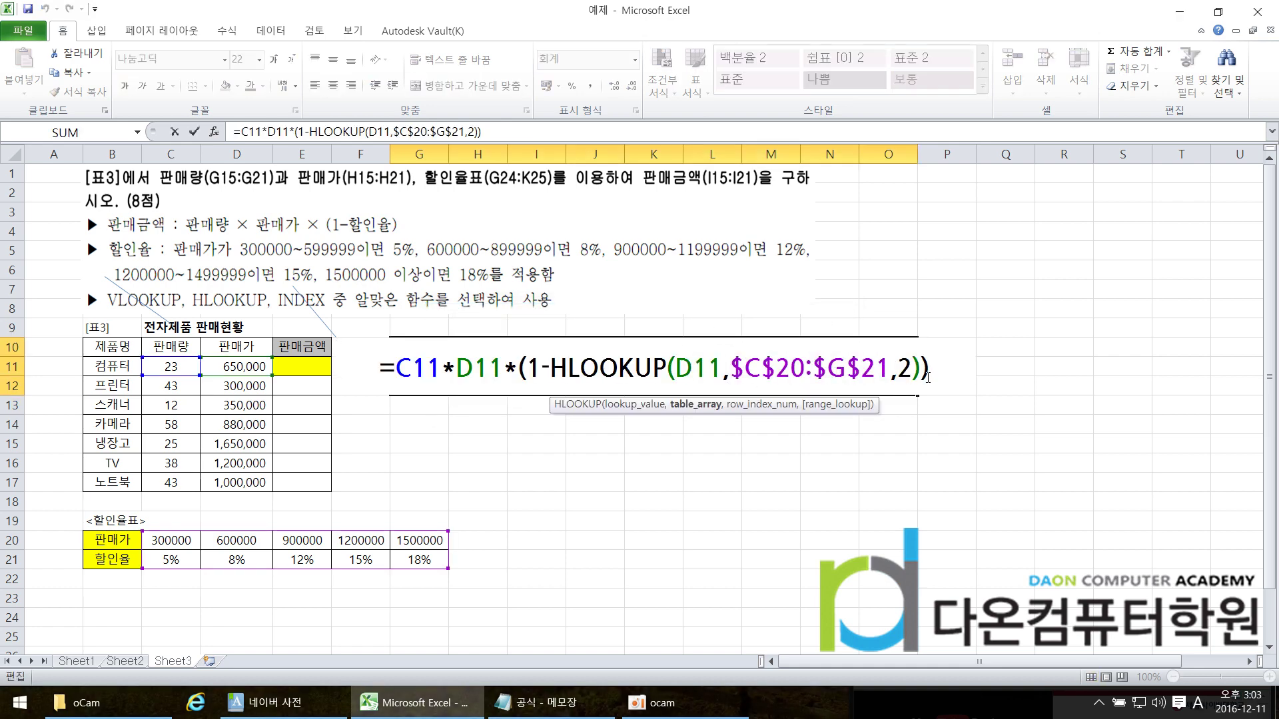
left_click(935, 369)
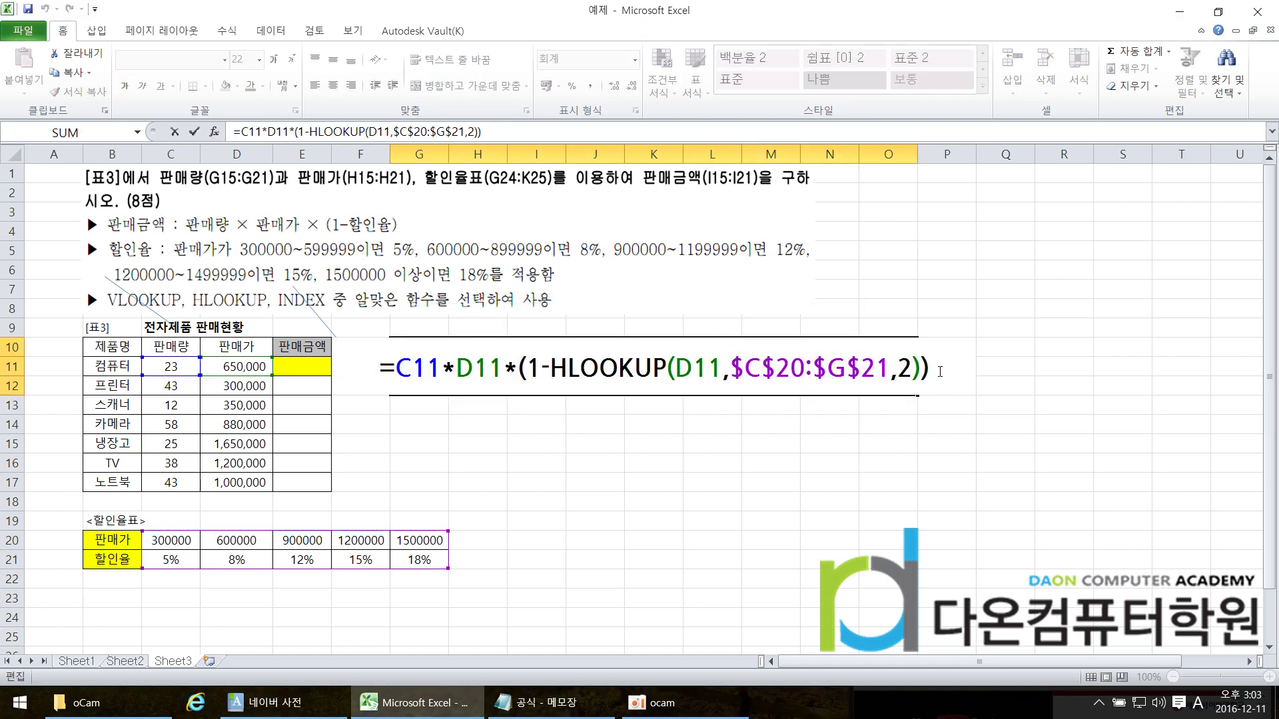
key("BackSpace")
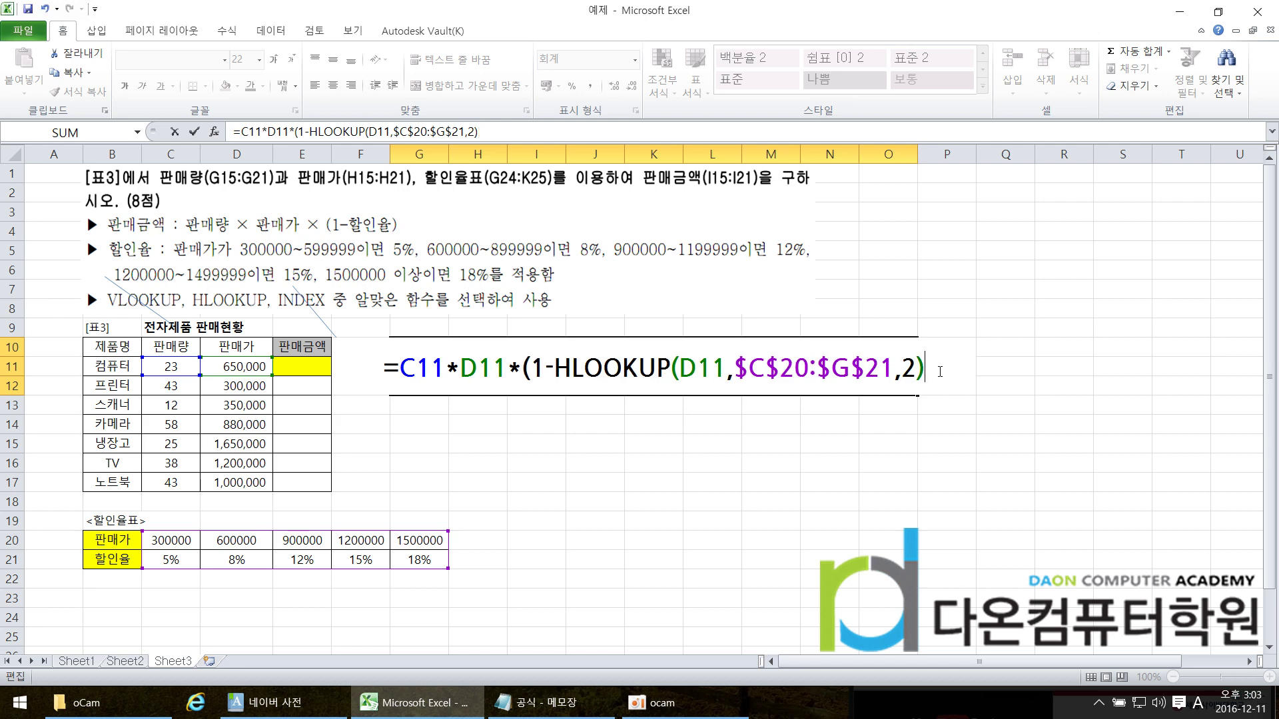
type(")")
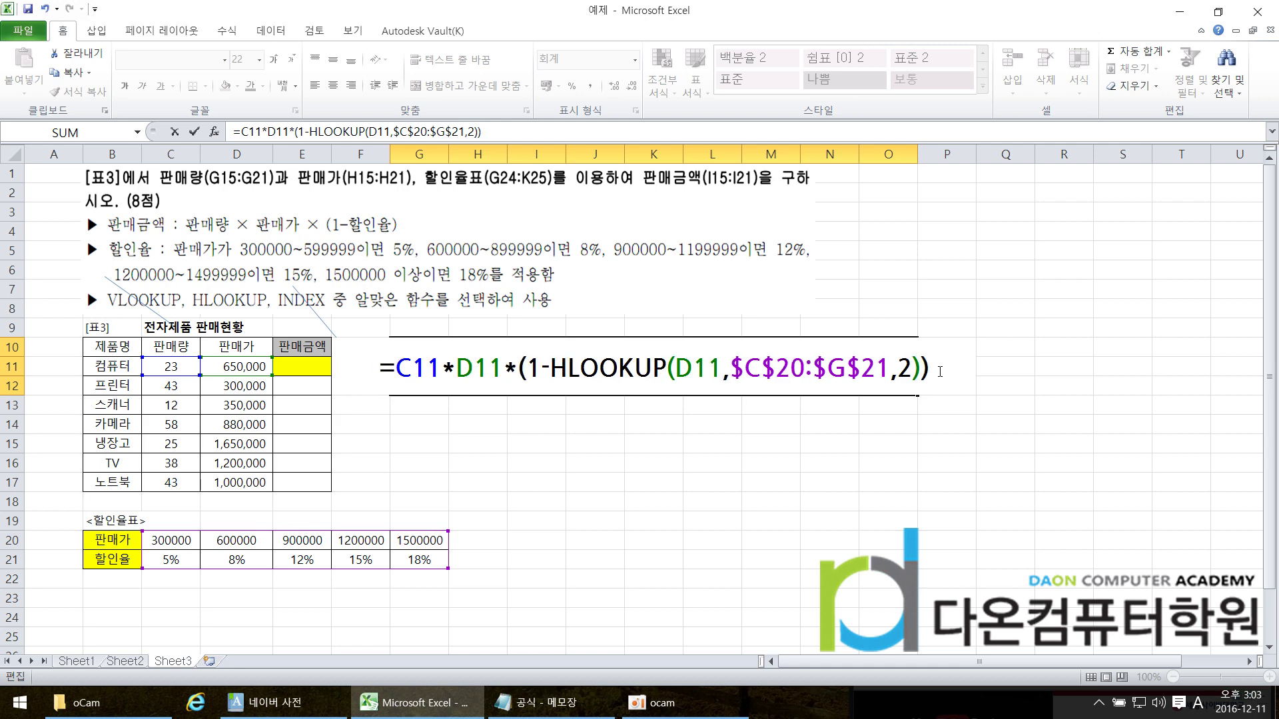
key("Return")
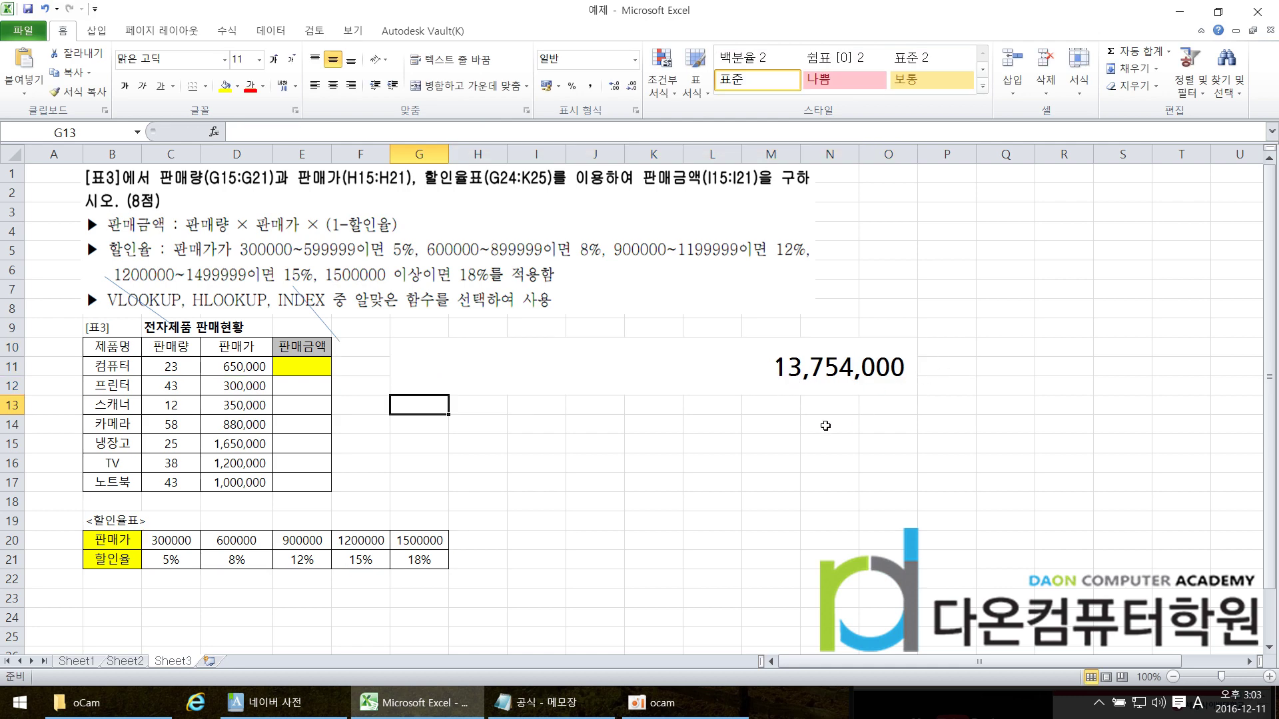
Step: Remove the outer parentheses around the 1-HLOOKUP term in the G10 formula and recalculate it
left_click(731, 373)
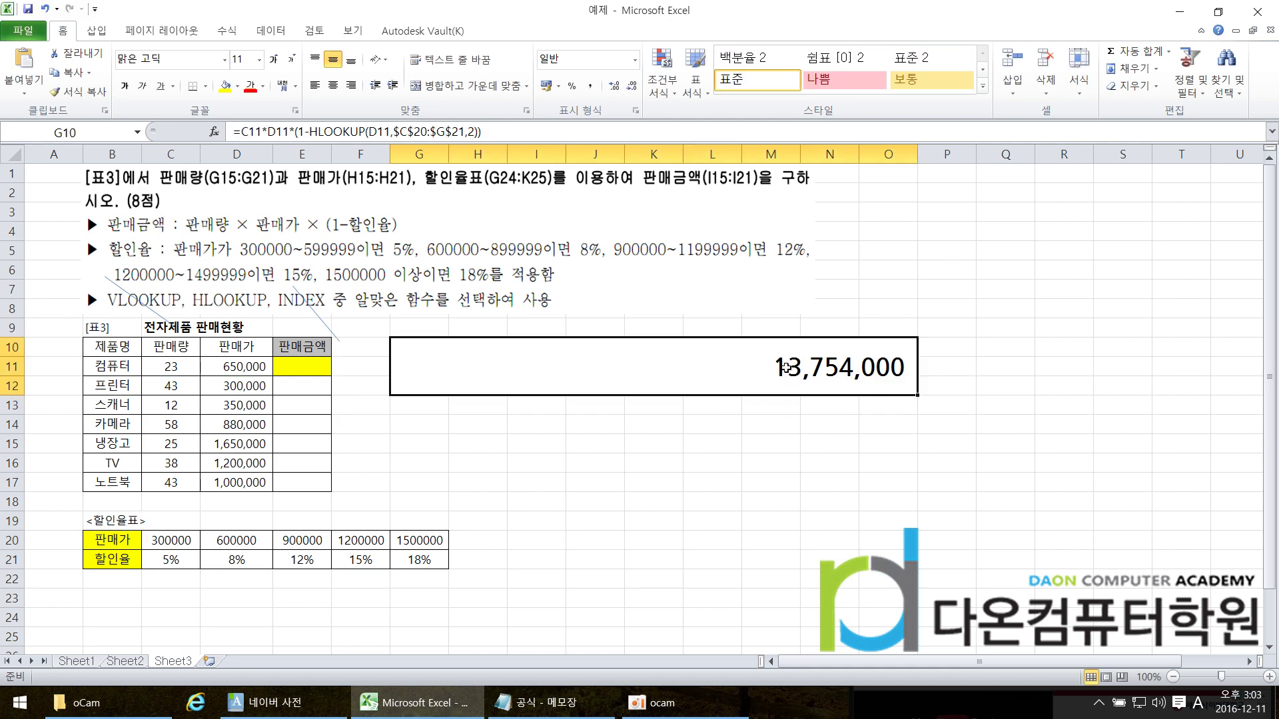
double_click(731, 373)
left_click(523, 369)
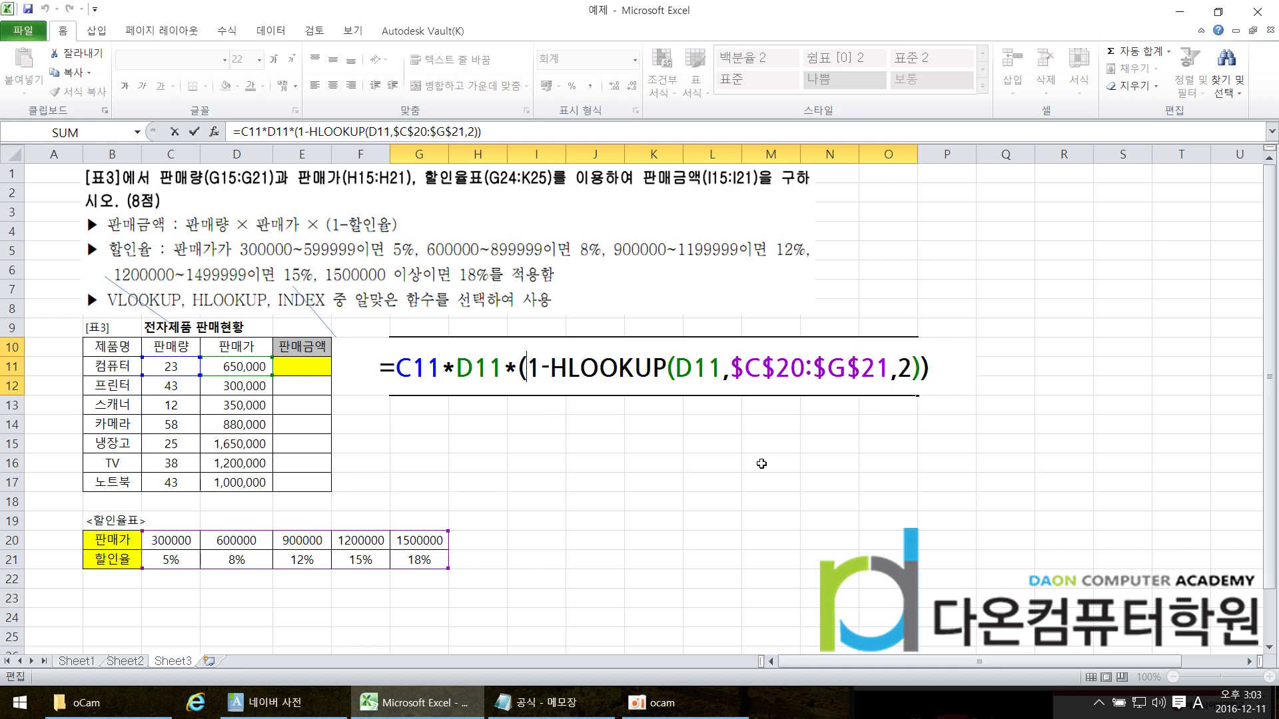
key("BackSpace")
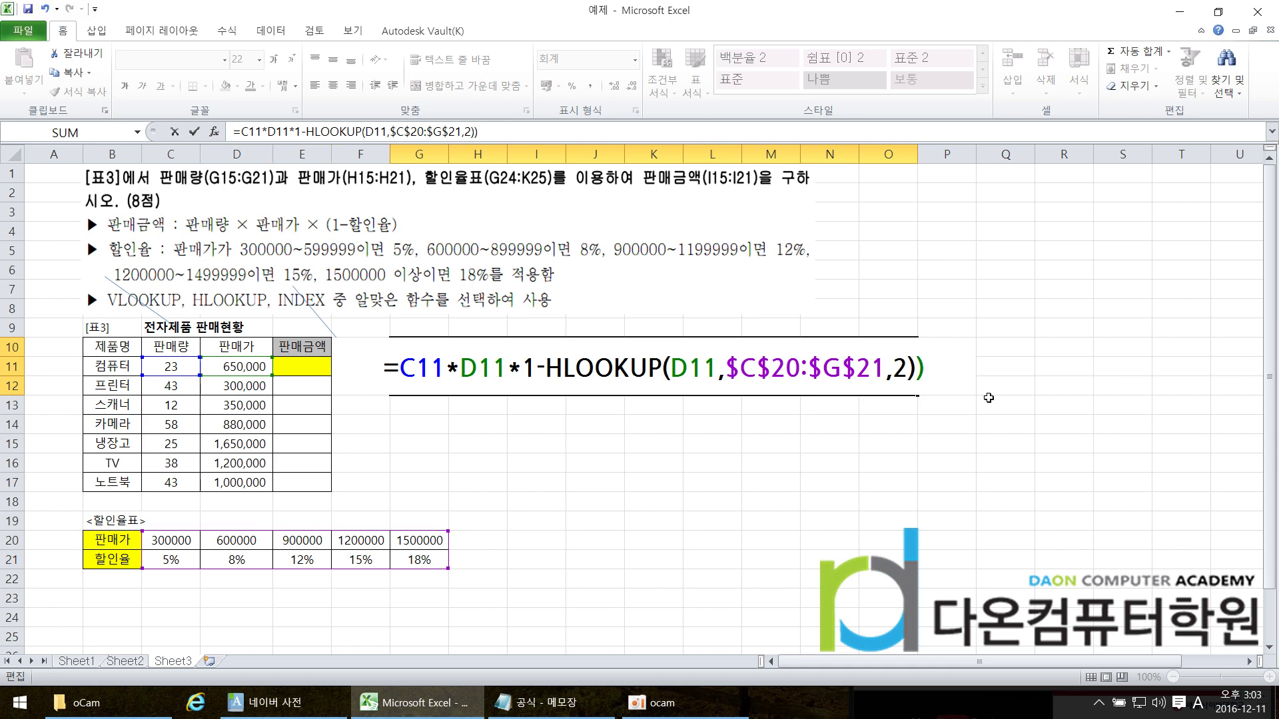
key("BackSpace")
key("Return")
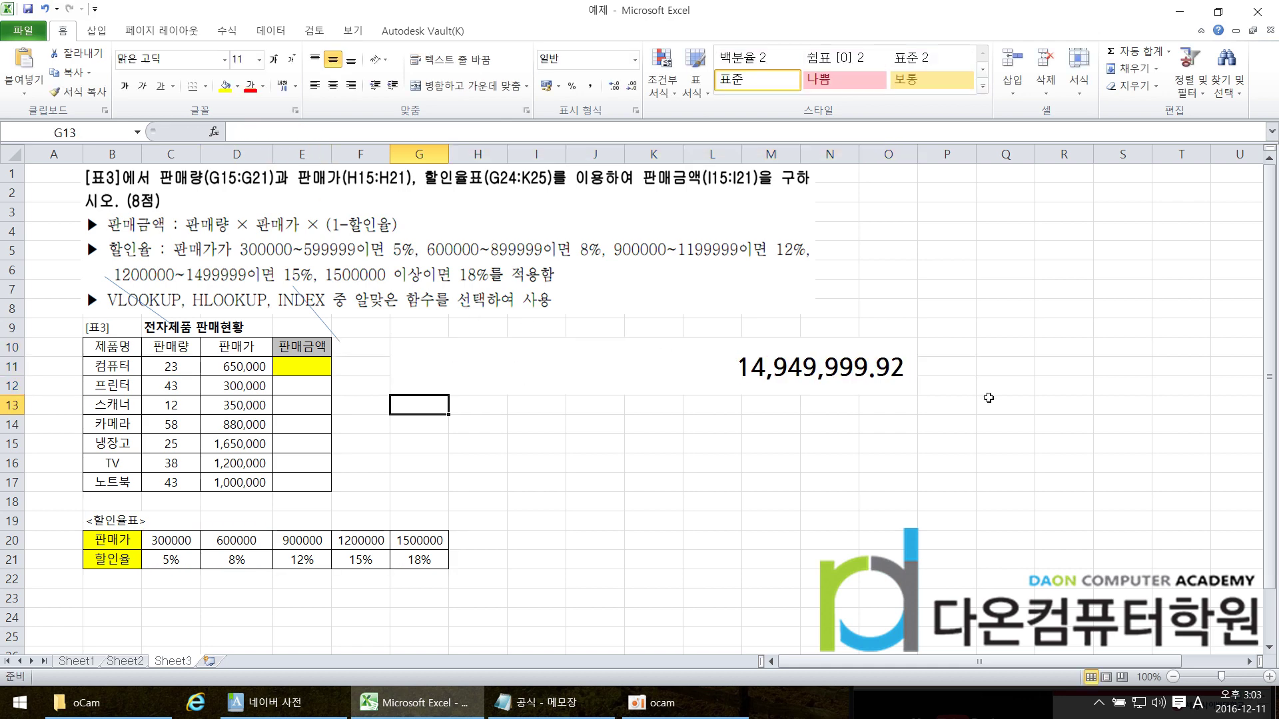
Step: Restore the outer parentheses around the 1-HLOOKUP term in the G10 formula
double_click(790, 381)
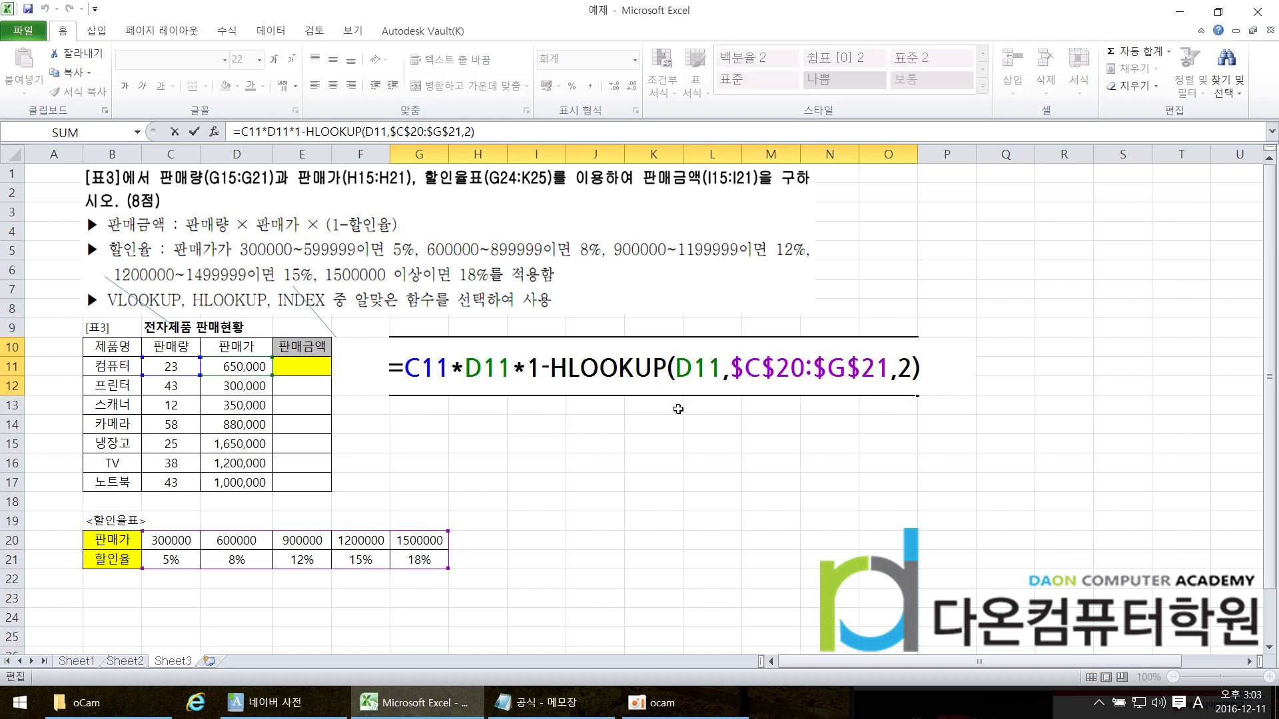
type("(")
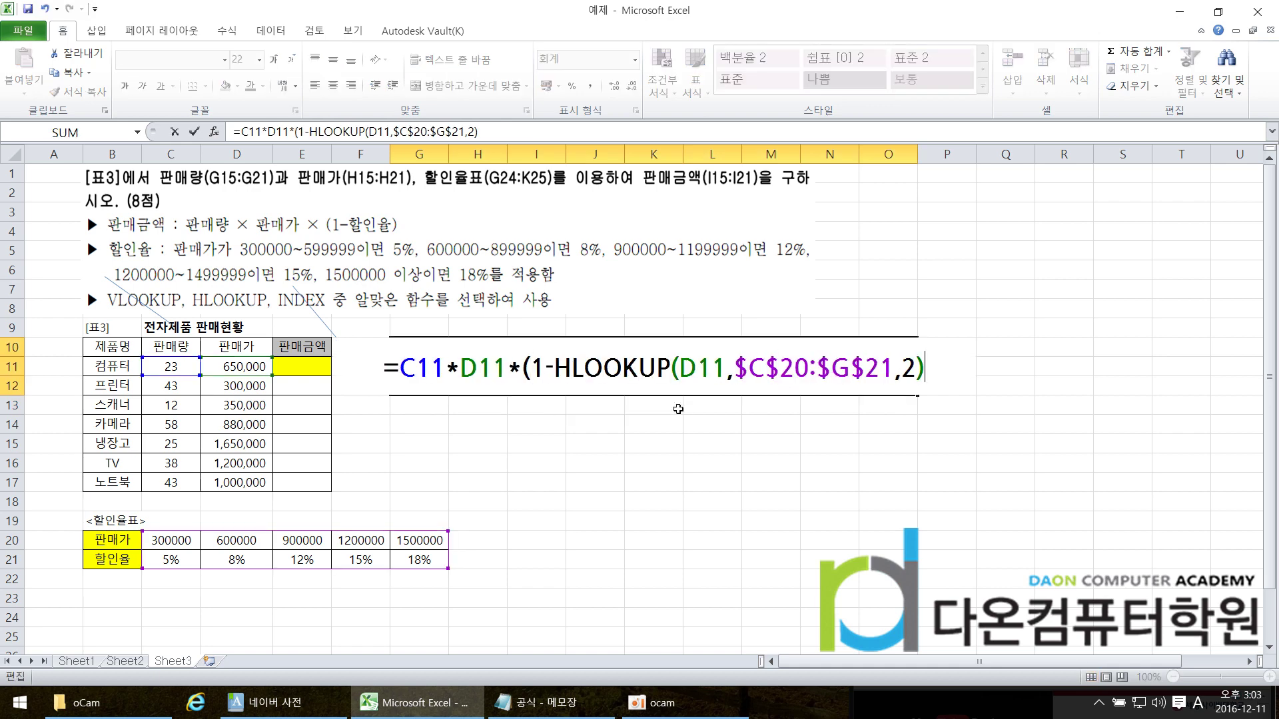
type(")")
key("Return")
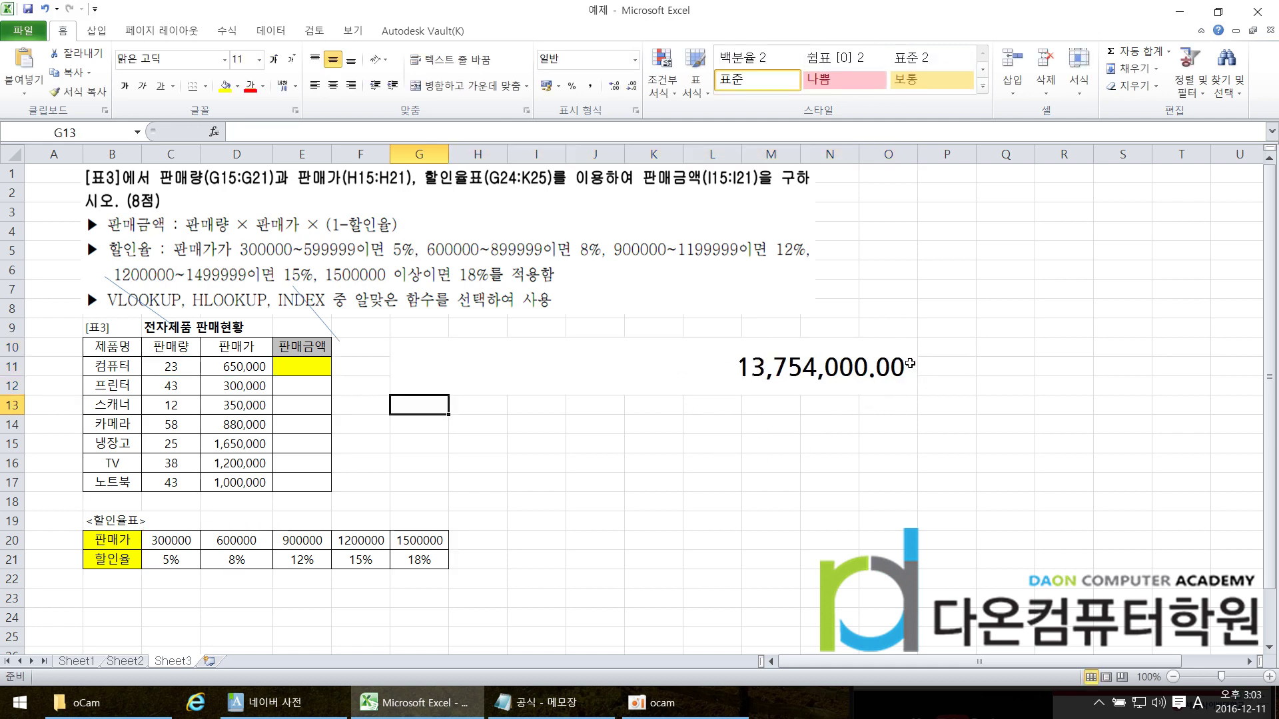
Step: Copy the full formula text =C11*D11*(1-HLOOKUP(D11,$C$20:$G$21,2)) from G10 into E11, the first product's sales amount cell
left_click(686, 373)
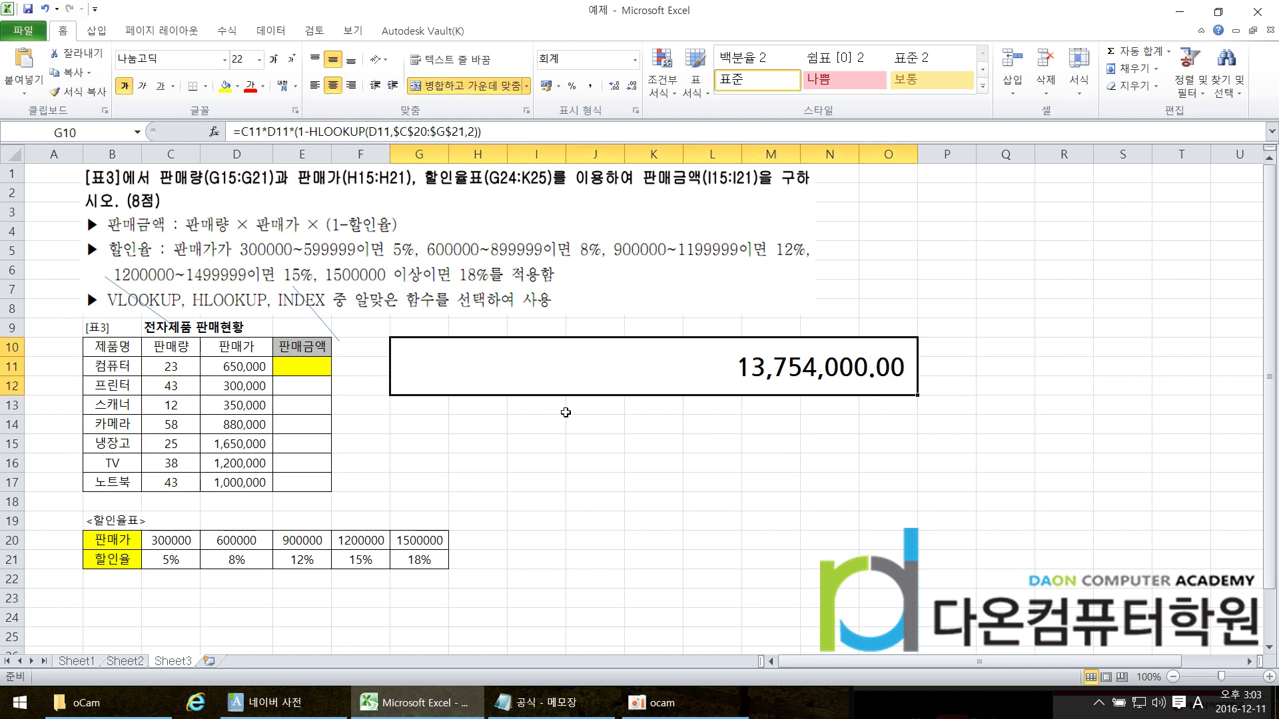
double_click(699, 370)
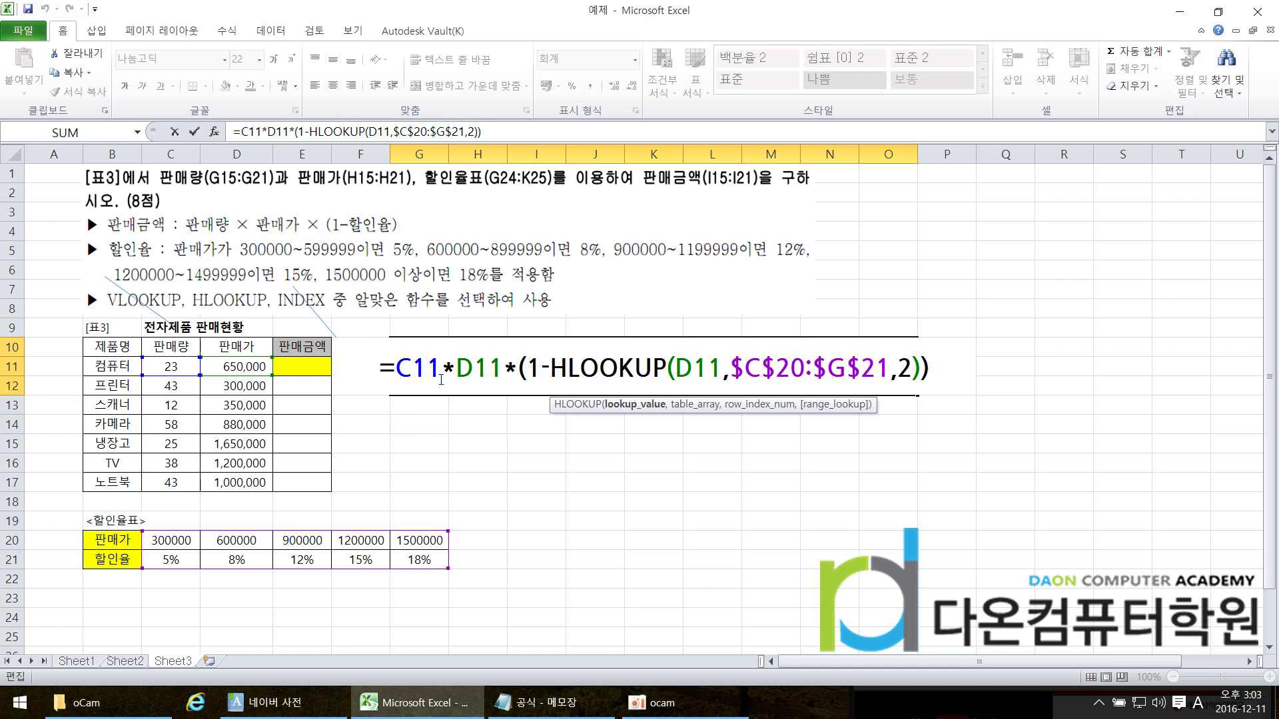
left_click_drag(385, 368, 929, 368)
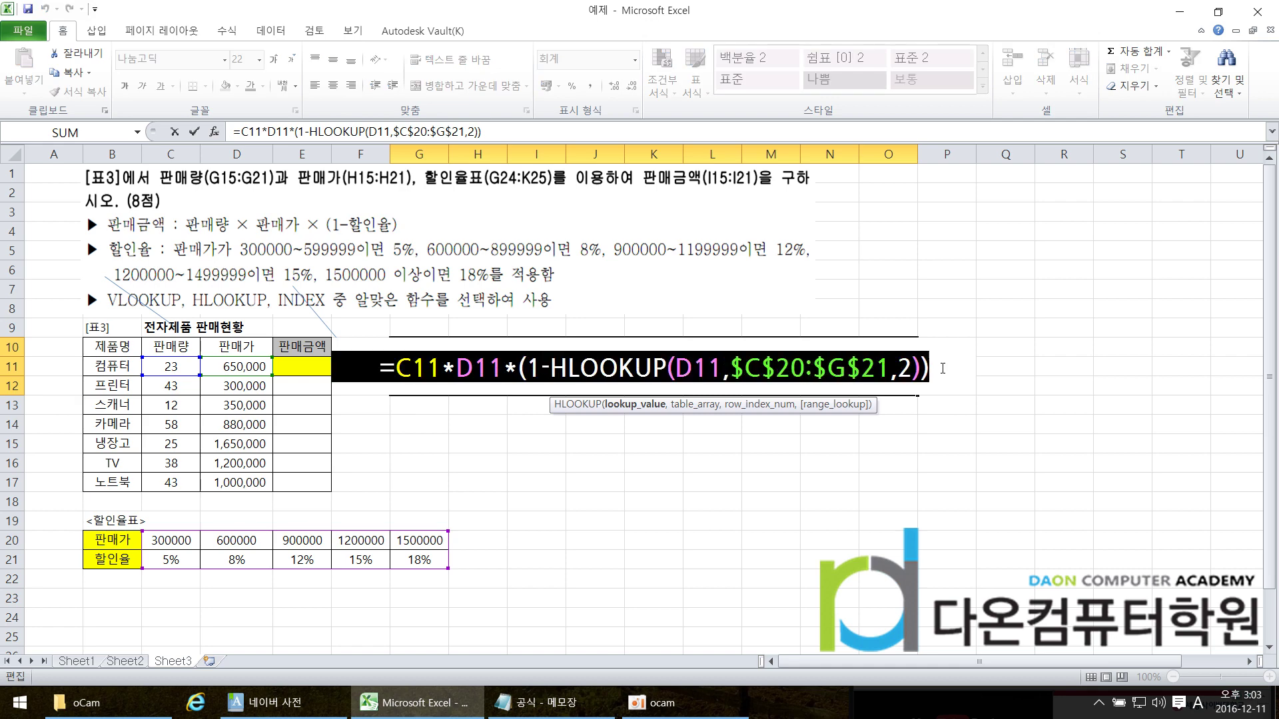
type("=")
left_click(979, 293)
key("Escape")
double_click(309, 371)
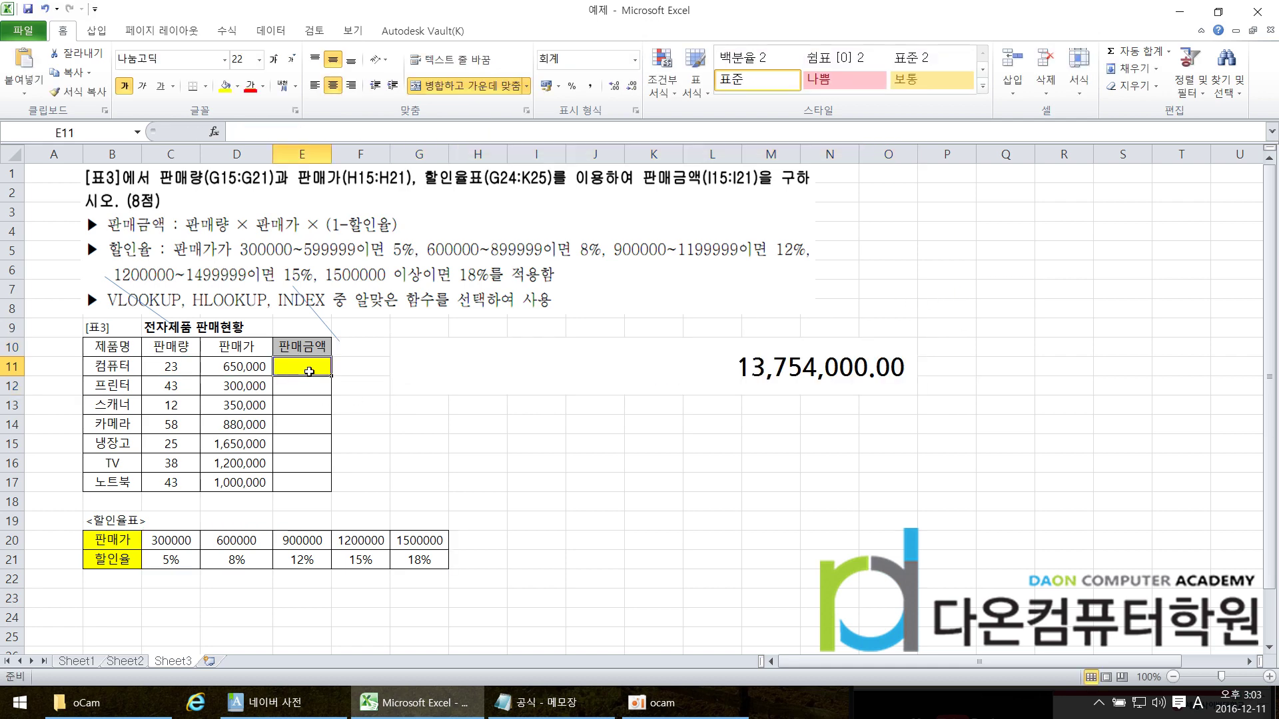
key("ctrl+v")
left_click(445, 367)
key("Return")
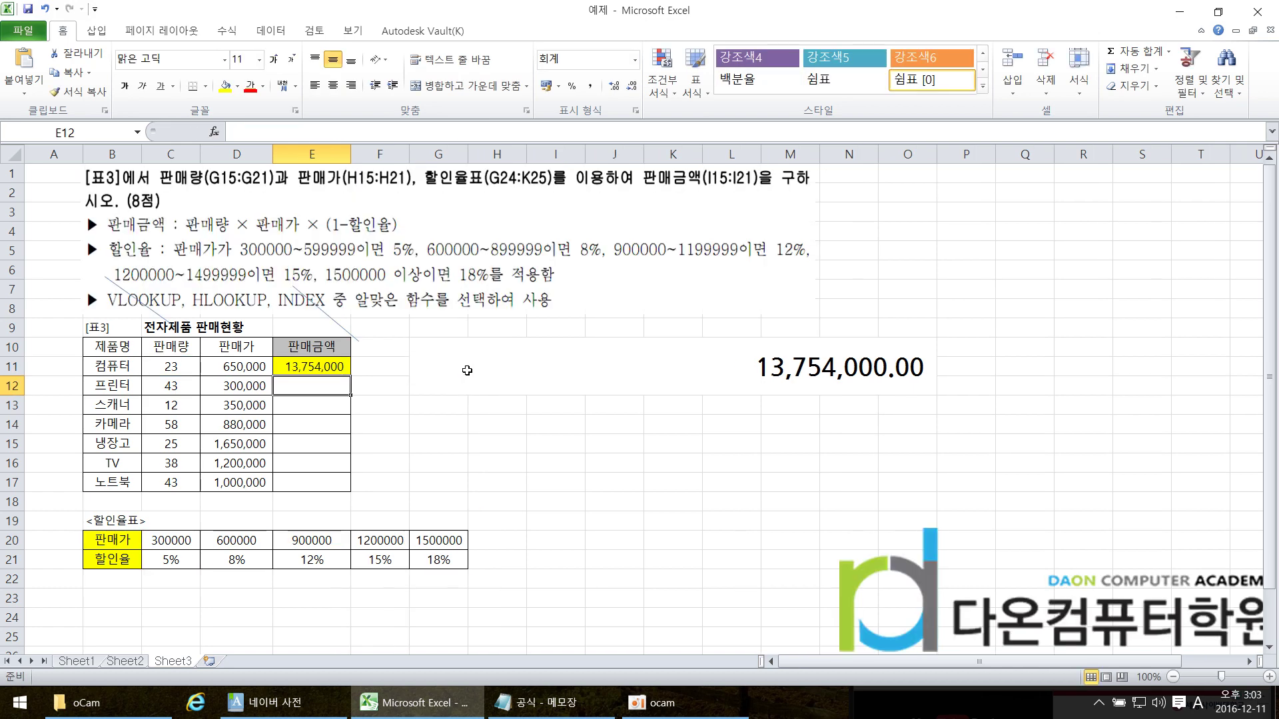
Step: Fill the sales amount formula from E11 down through E17
left_click(345, 371)
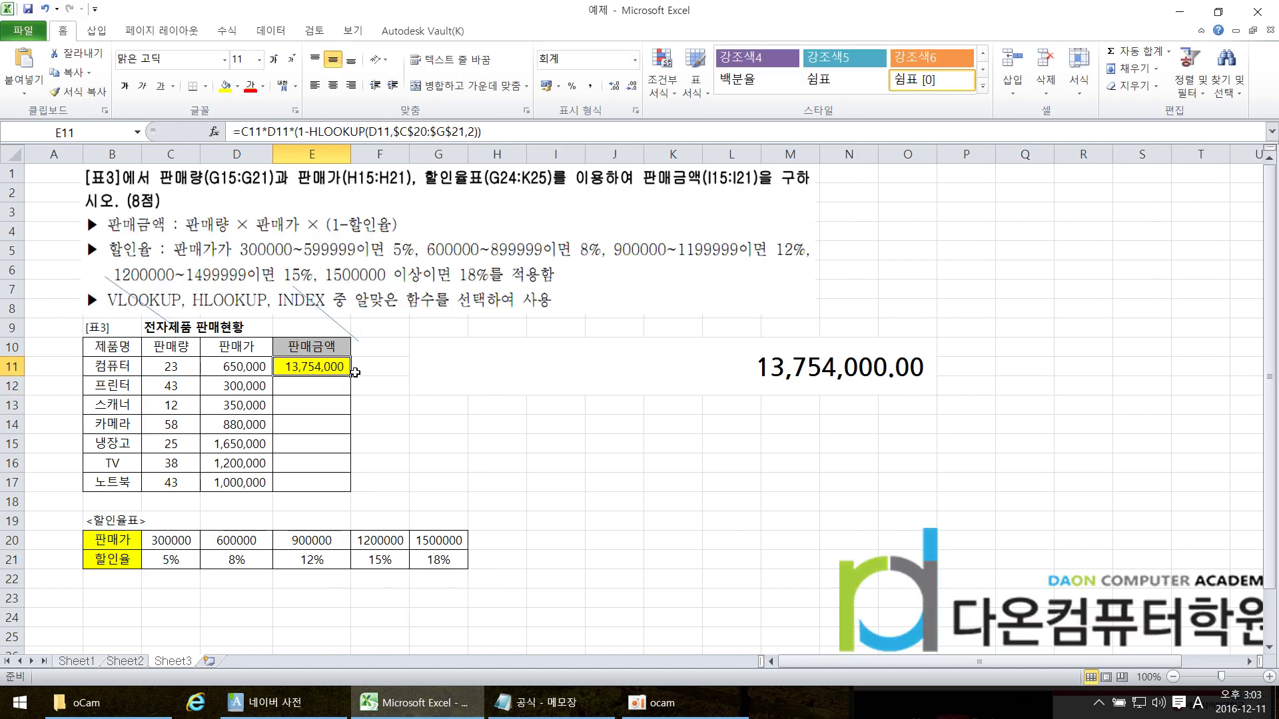
left_click_drag(353, 378, 353, 492)
left_click(379, 463)
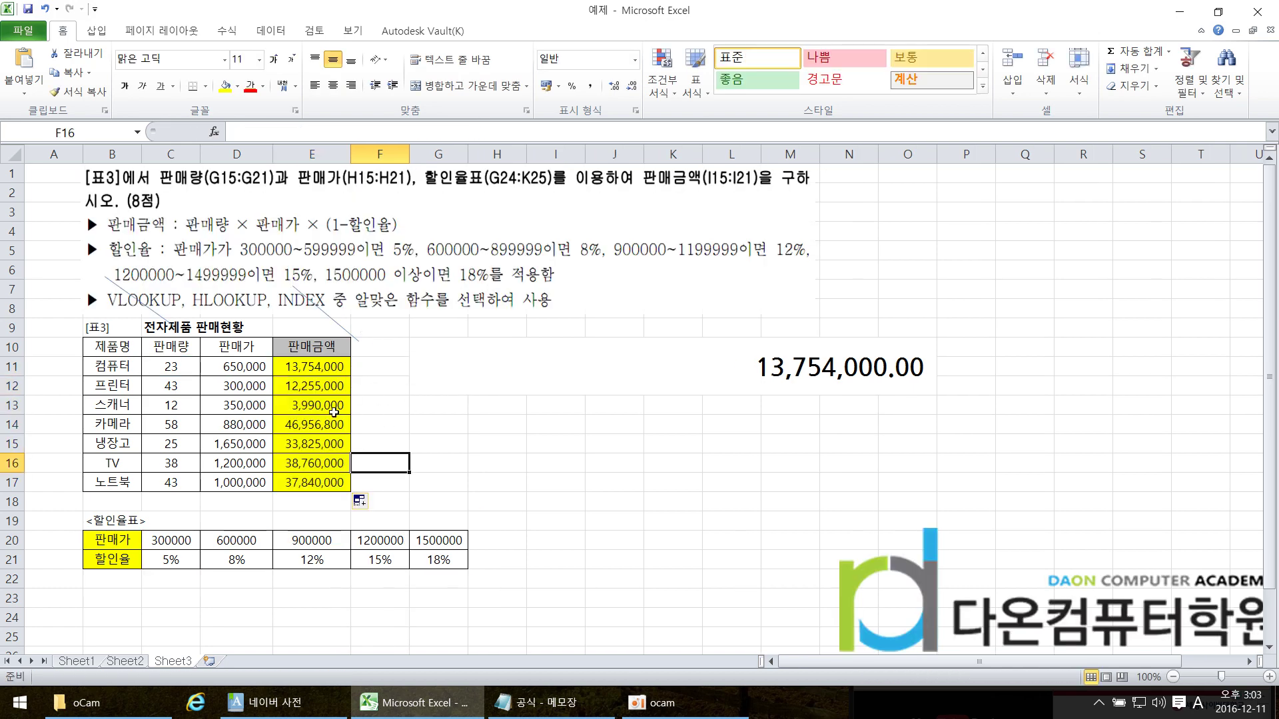
Step: Try an exact match in the E11 formula by adding 0 as HLOOKUP's range_lookup argument
left_click(323, 370)
double_click(322, 370)
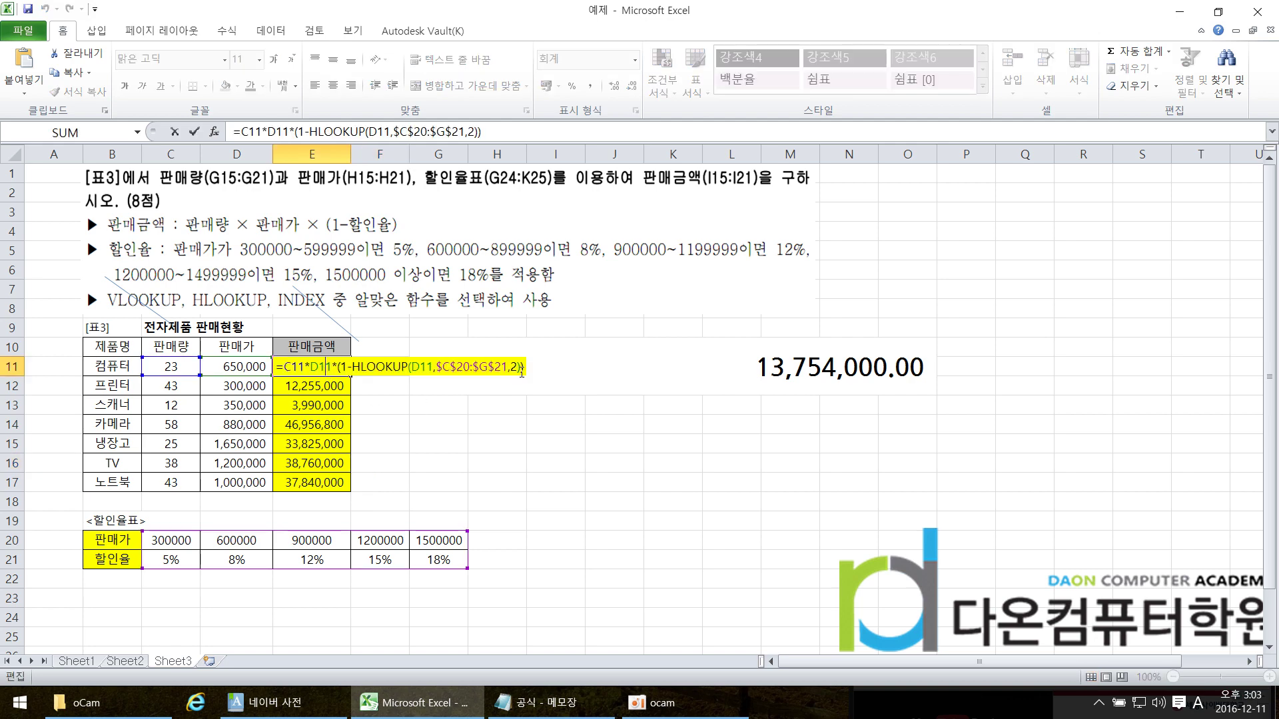
left_click(518, 368)
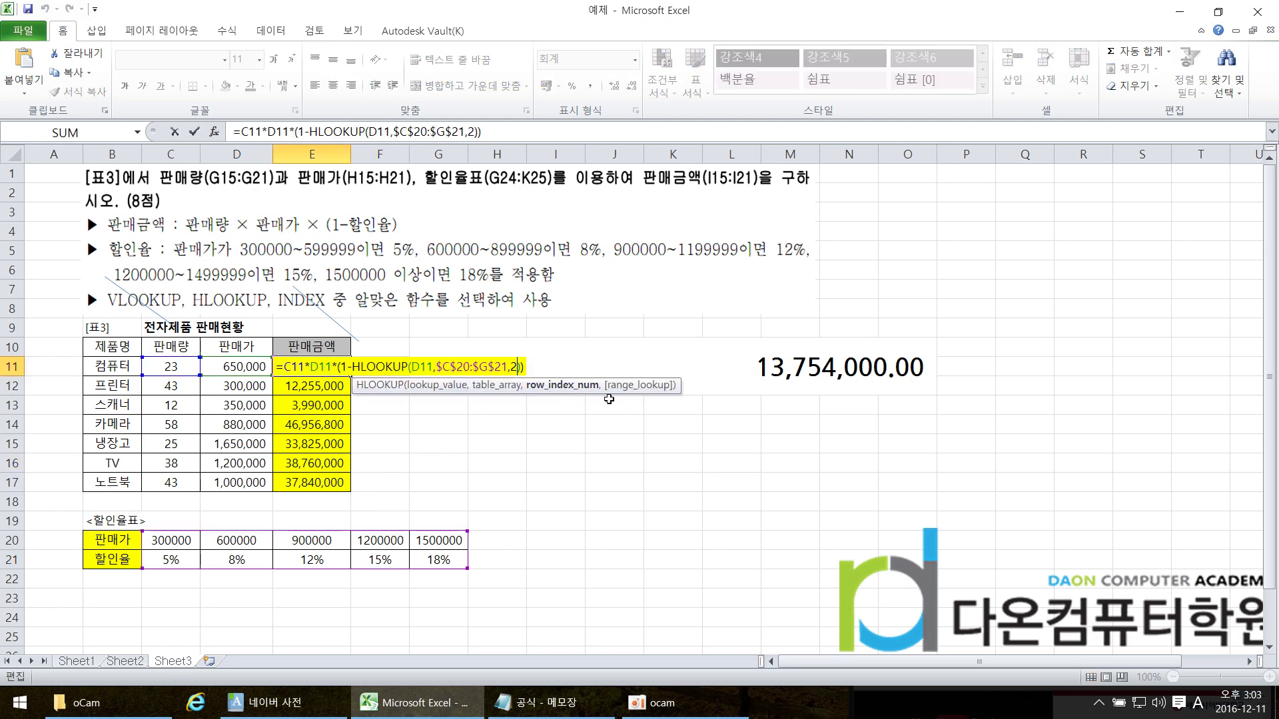
type(",0")
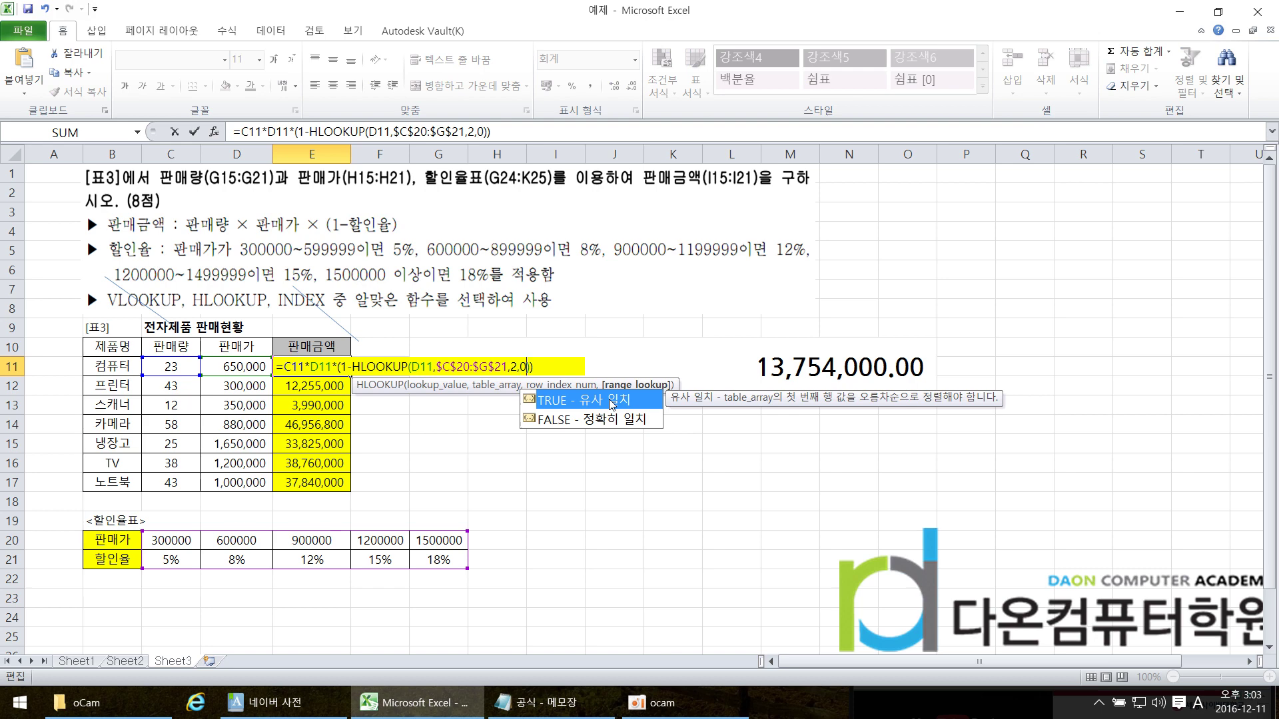
key("Return")
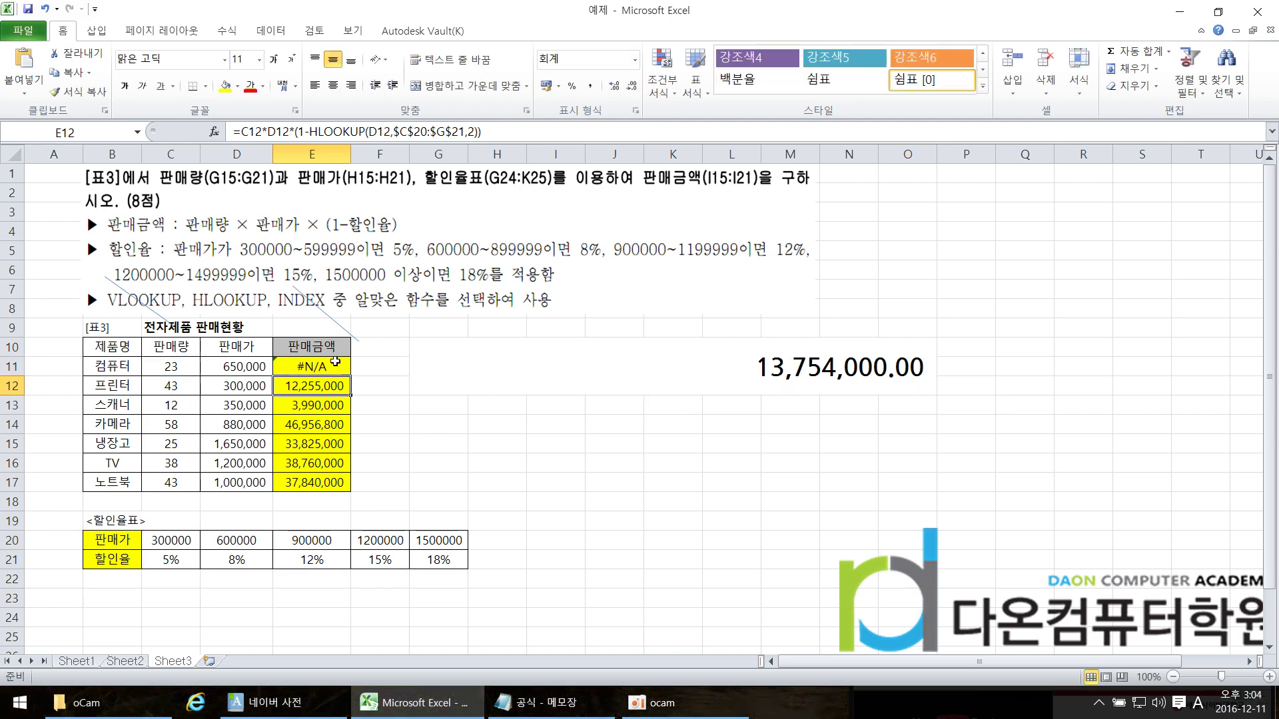
Step: Fill the exact-match version of the E11 formula down through E17
left_click(335, 364)
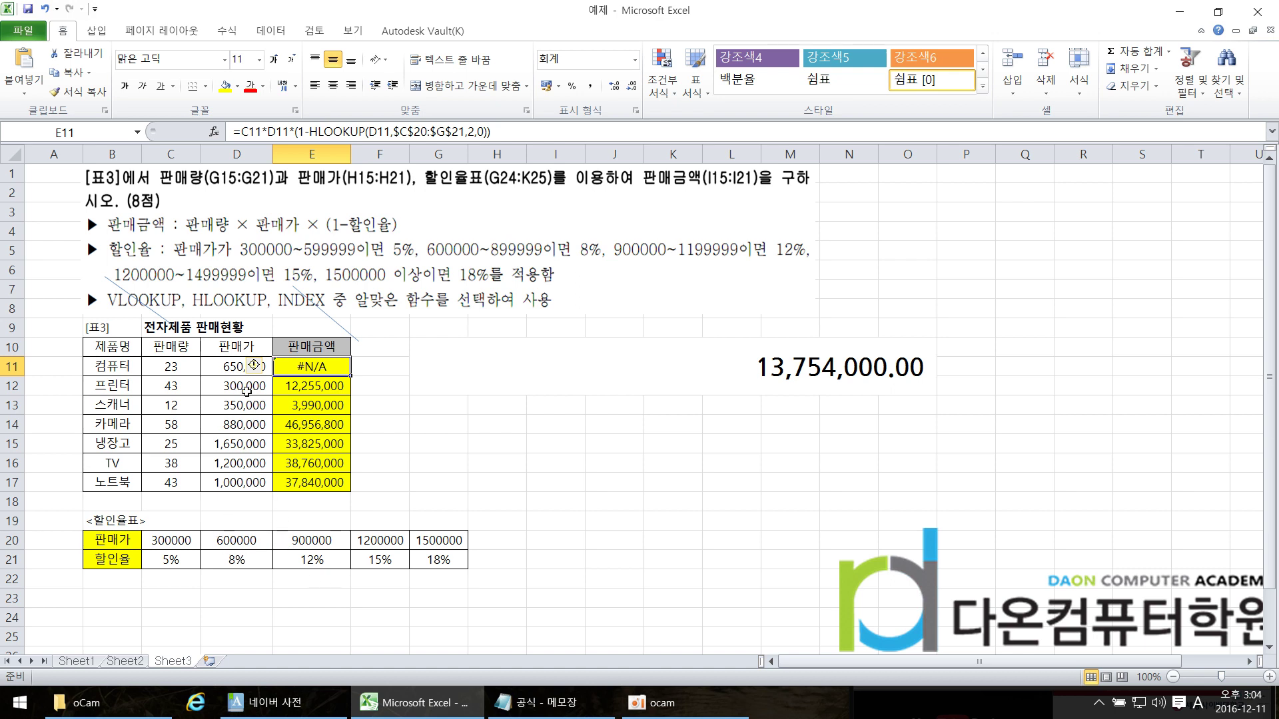
left_click_drag(354, 379, 354, 492)
left_click(439, 462)
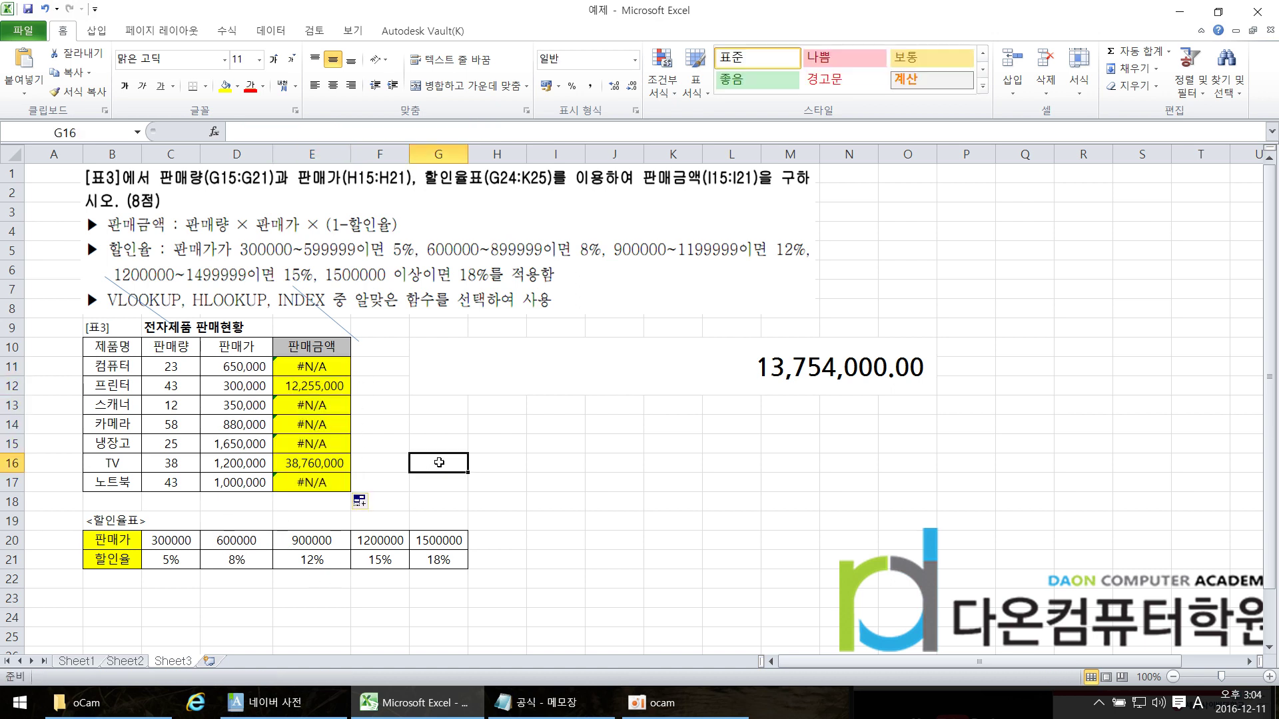
Step: Compare the product prices in D11 to D14 with the price thresholds in the discount rate table
left_click(249, 391)
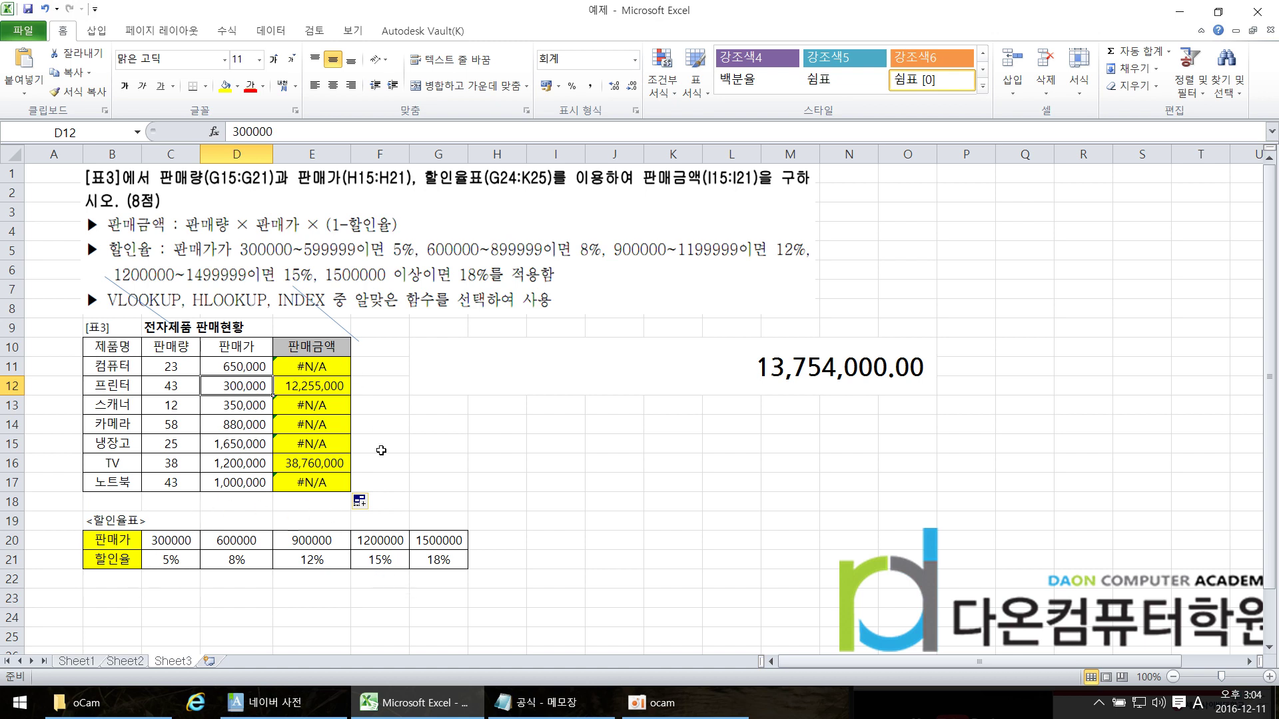
left_click(243, 365)
left_click(257, 409)
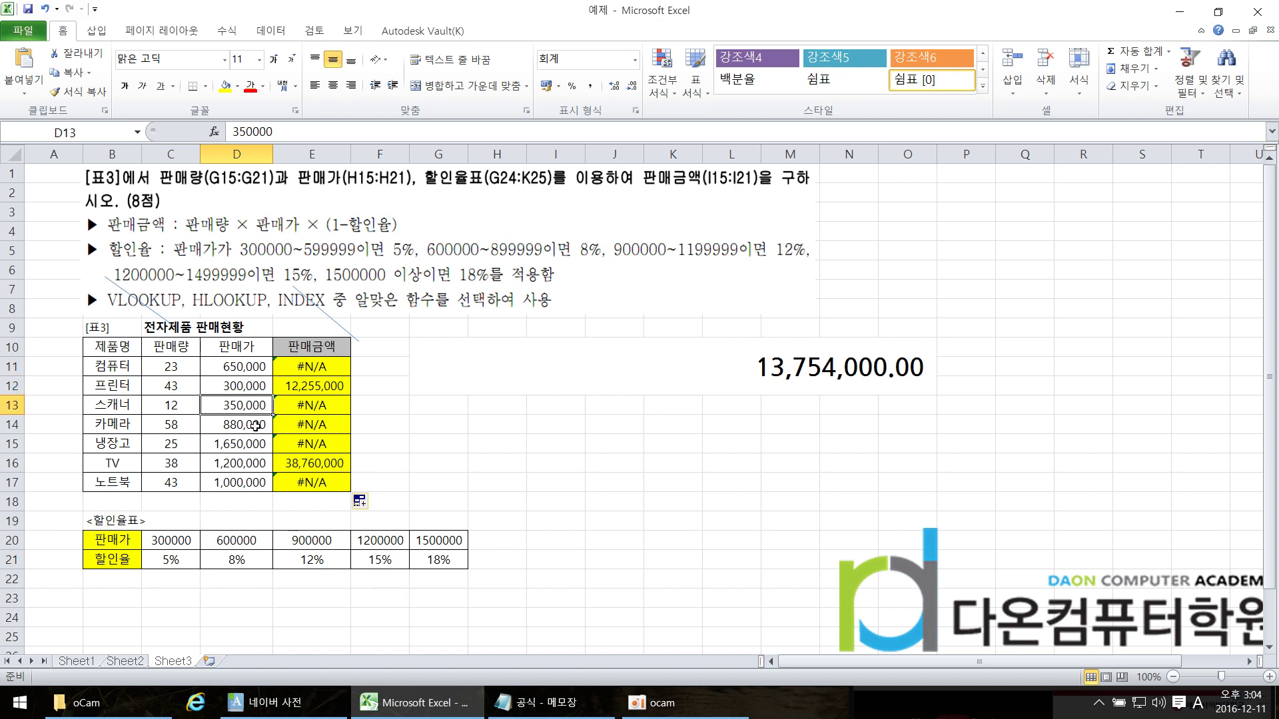
left_click(255, 426)
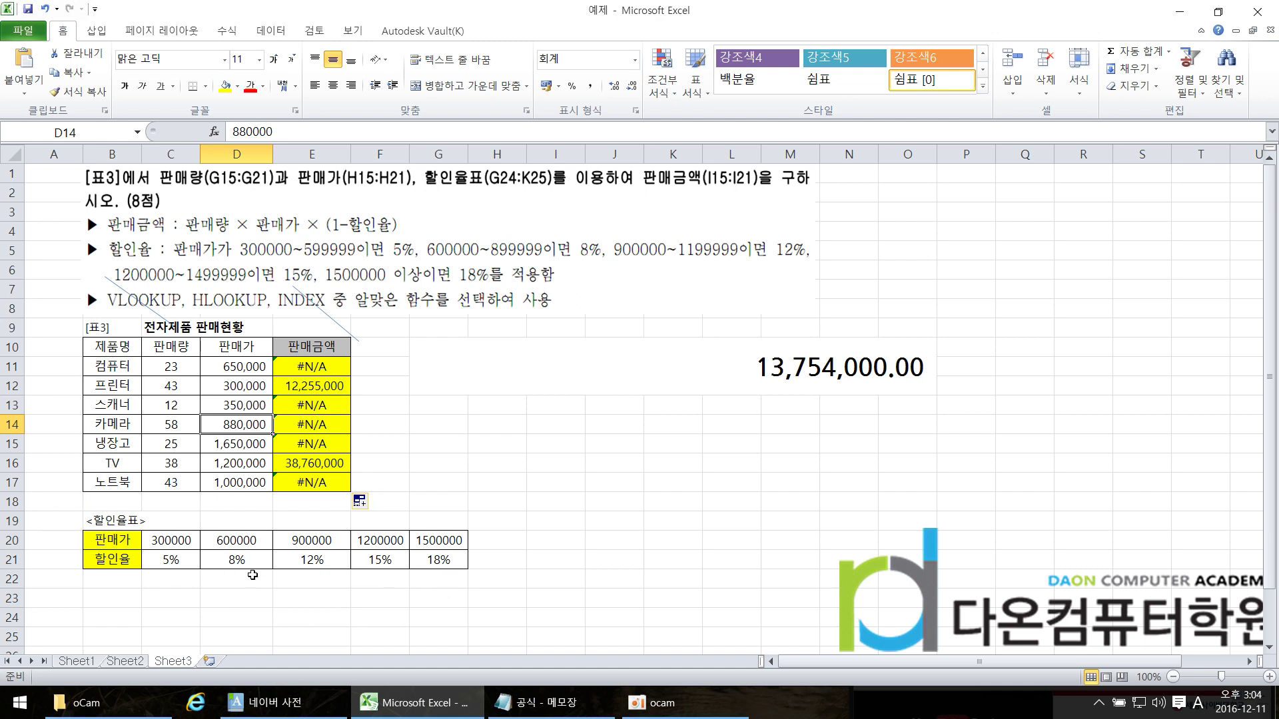
Step: Remove the range_lookup argument 0 from the HLOOKUP in the E11 formula
double_click(313, 368)
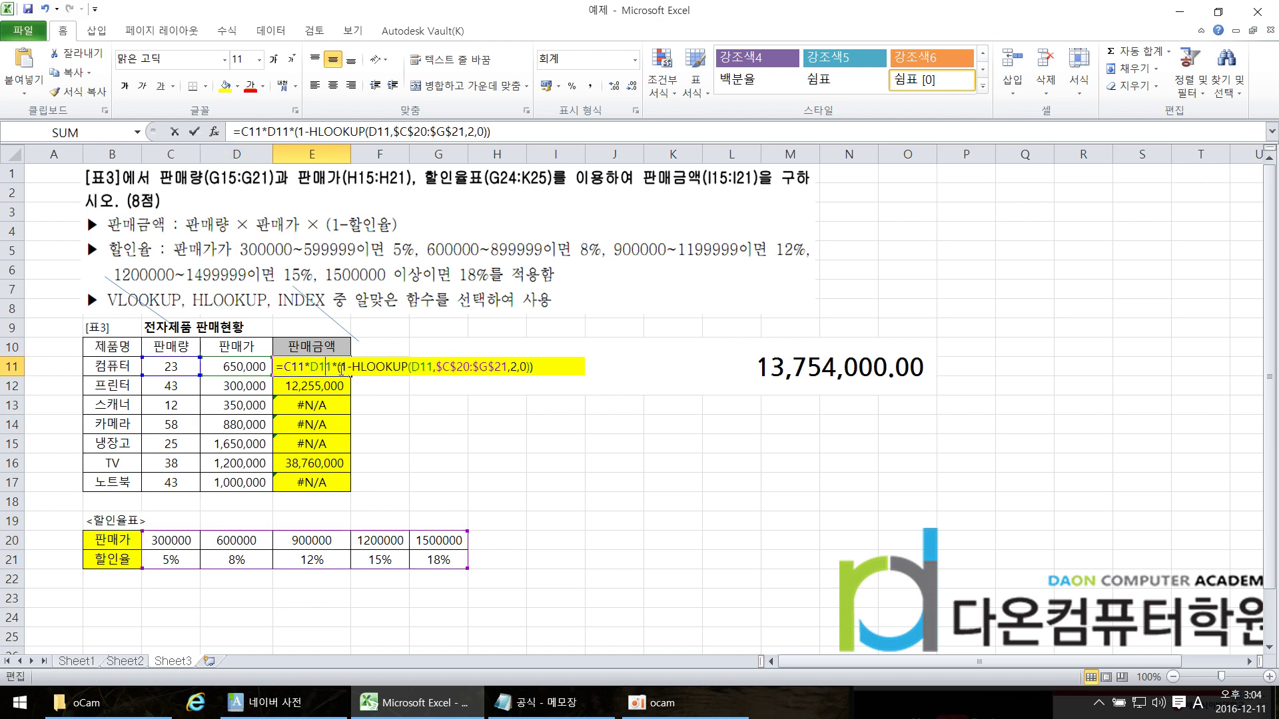
left_click(518, 367)
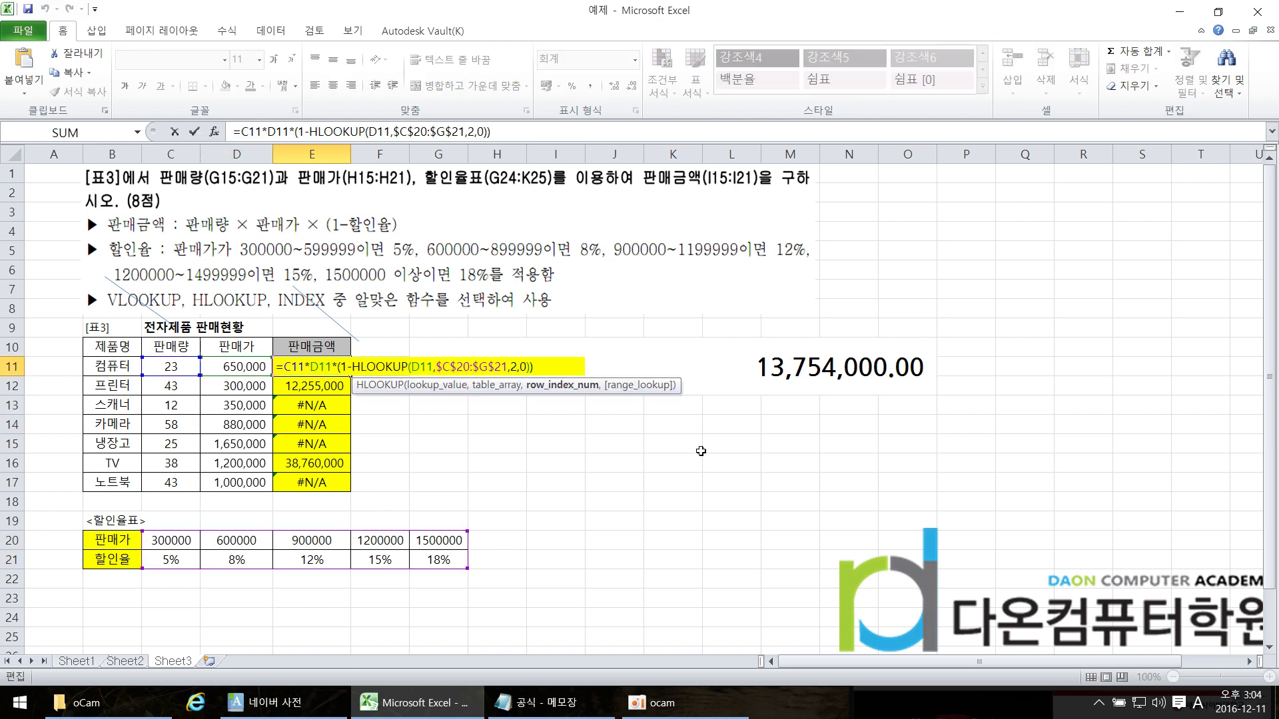
key("Return")
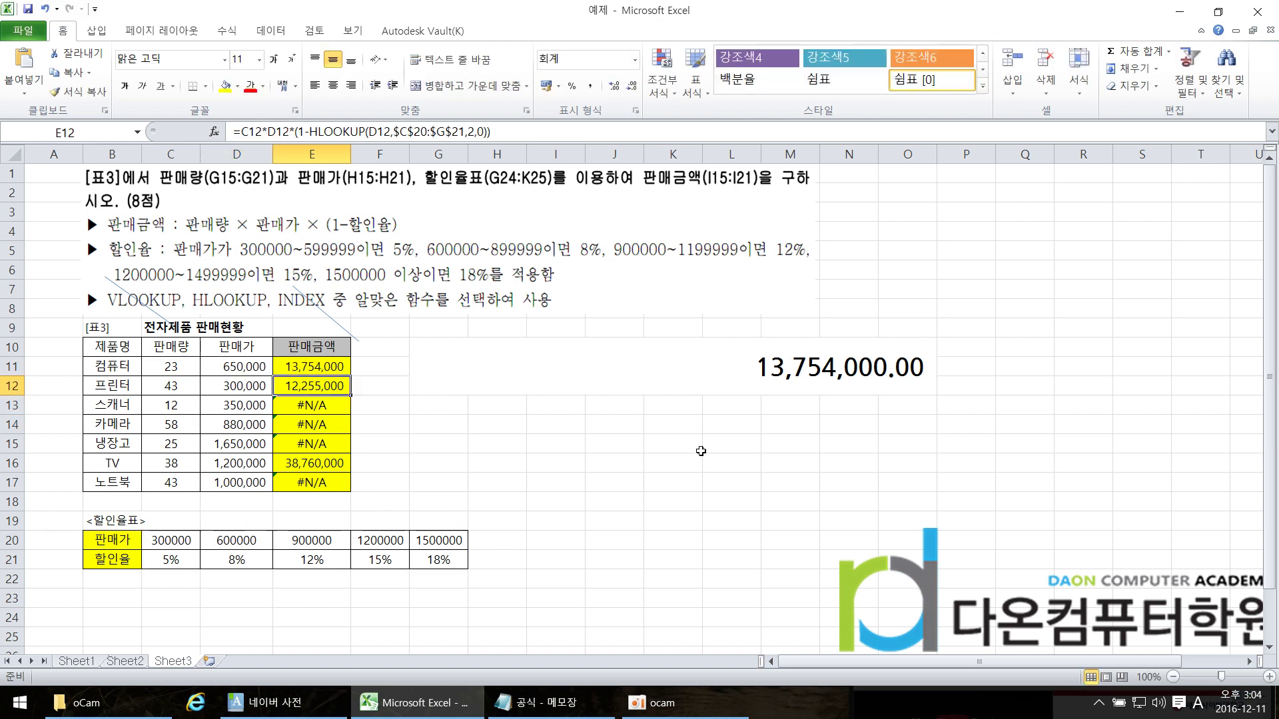
Step: Try replacing HLOOKUP with VLOOKUP in the E11 formula
double_click(329, 368)
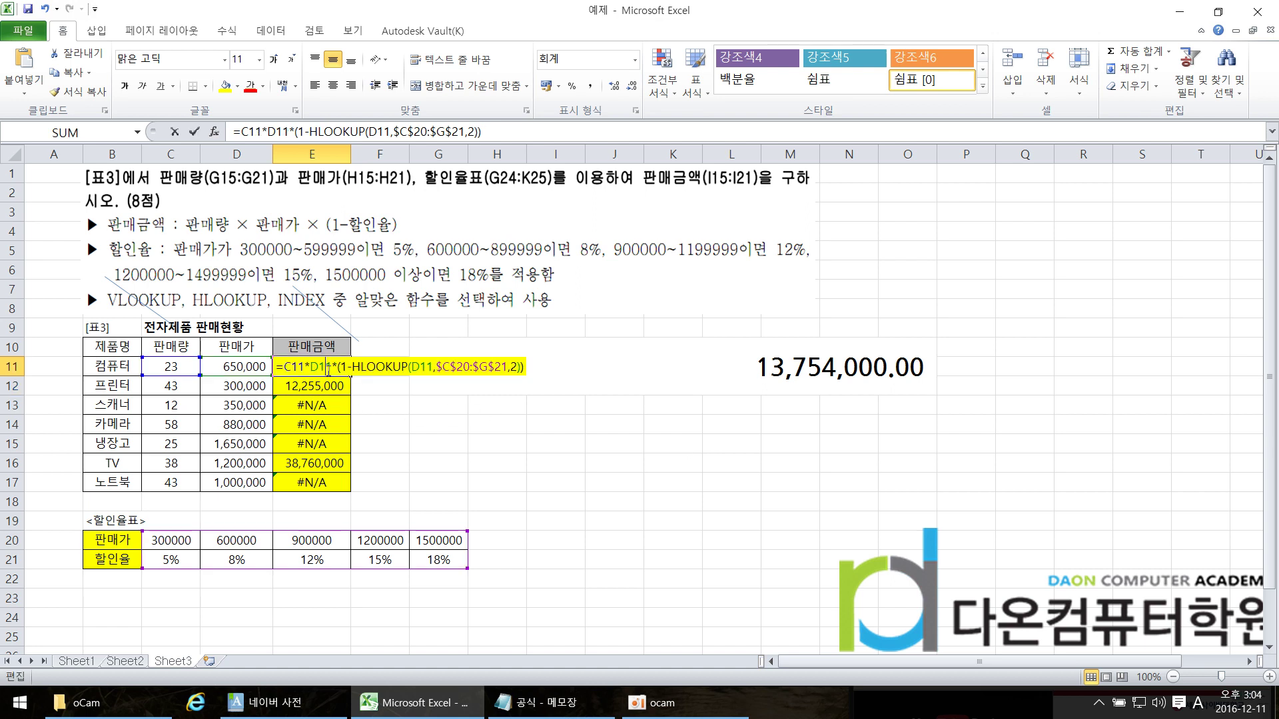
left_click(360, 368)
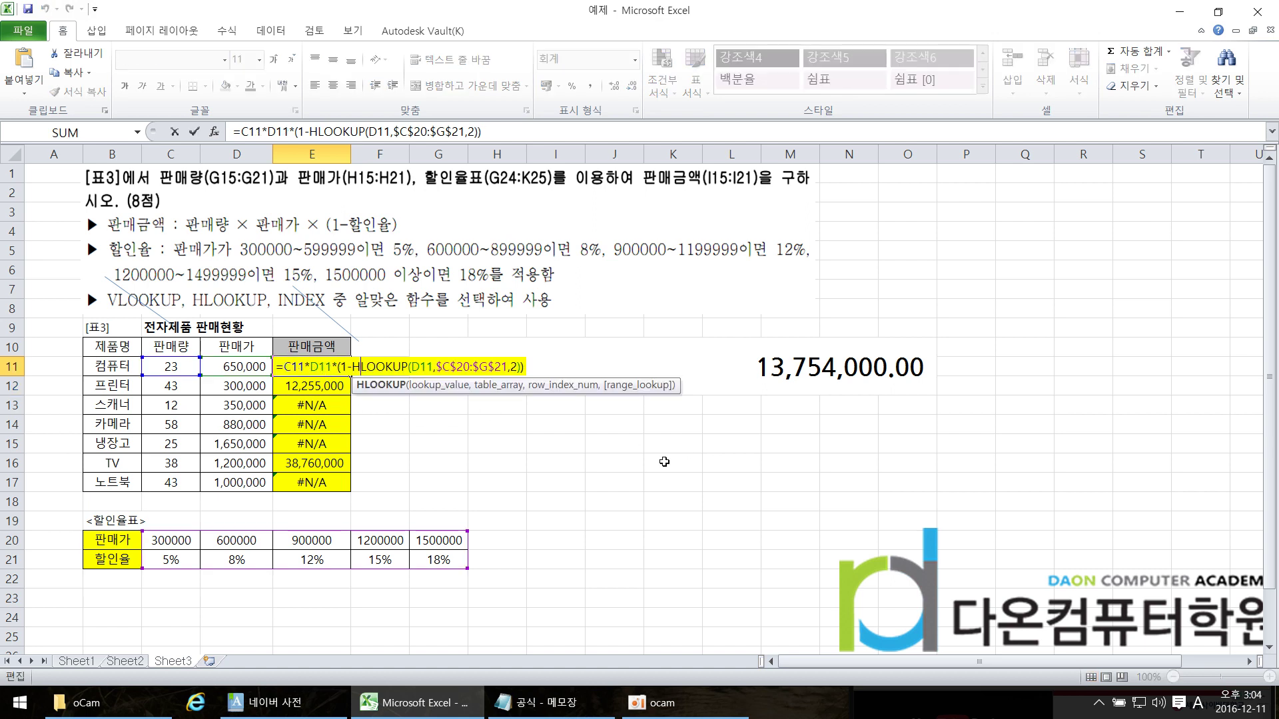
key("BackSpace")
type("v")
key("Return")
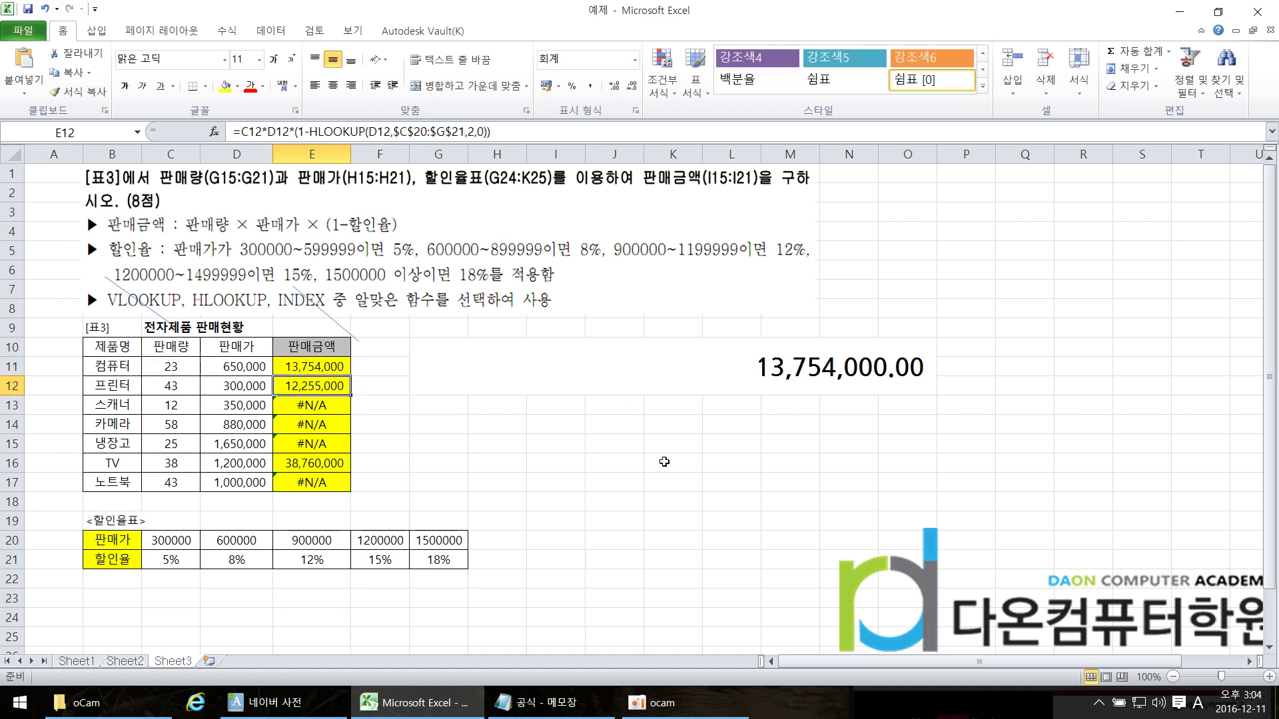
Step: Undo the VLOOKUP replacement, the argument removal, the exact-match fill and the added 0 argument, restoring =C11*D11*(1-HLOOKUP(D11,$C$20:$G$21,2)) in E11
left_click(337, 368)
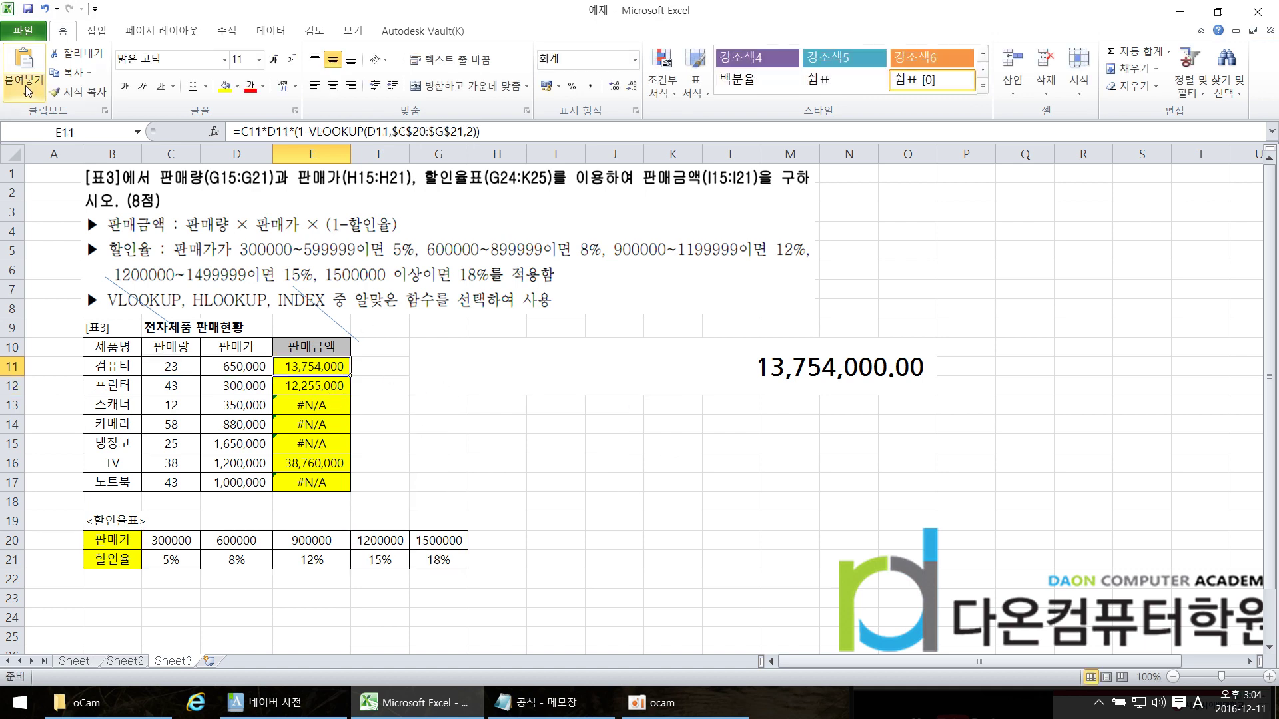
left_click(45, 9)
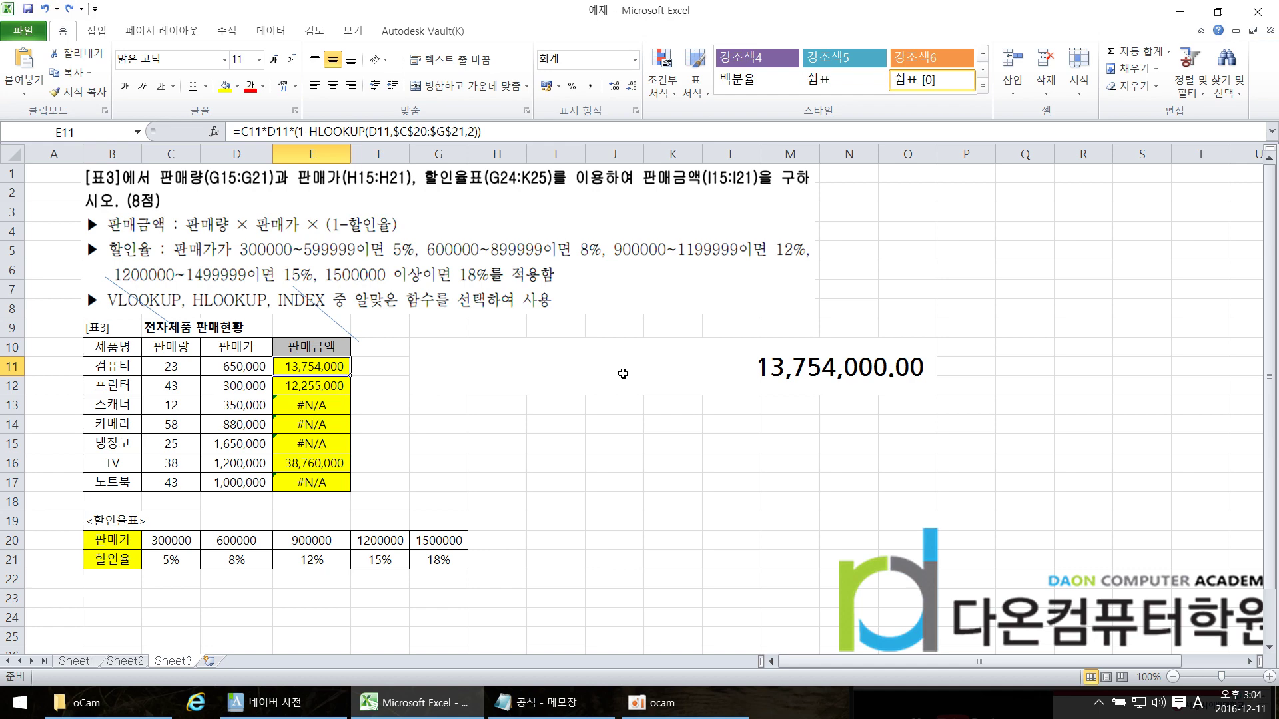
left_click(44, 8)
left_click(44, 8)
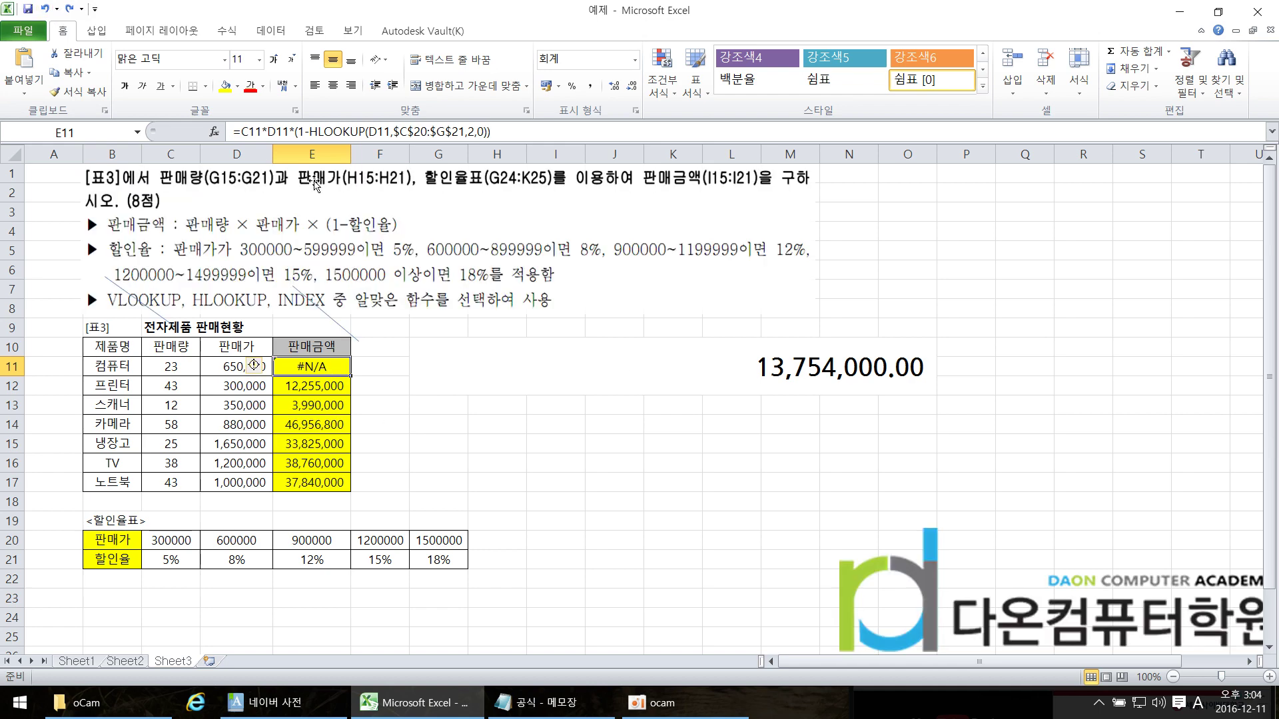
left_click(45, 8)
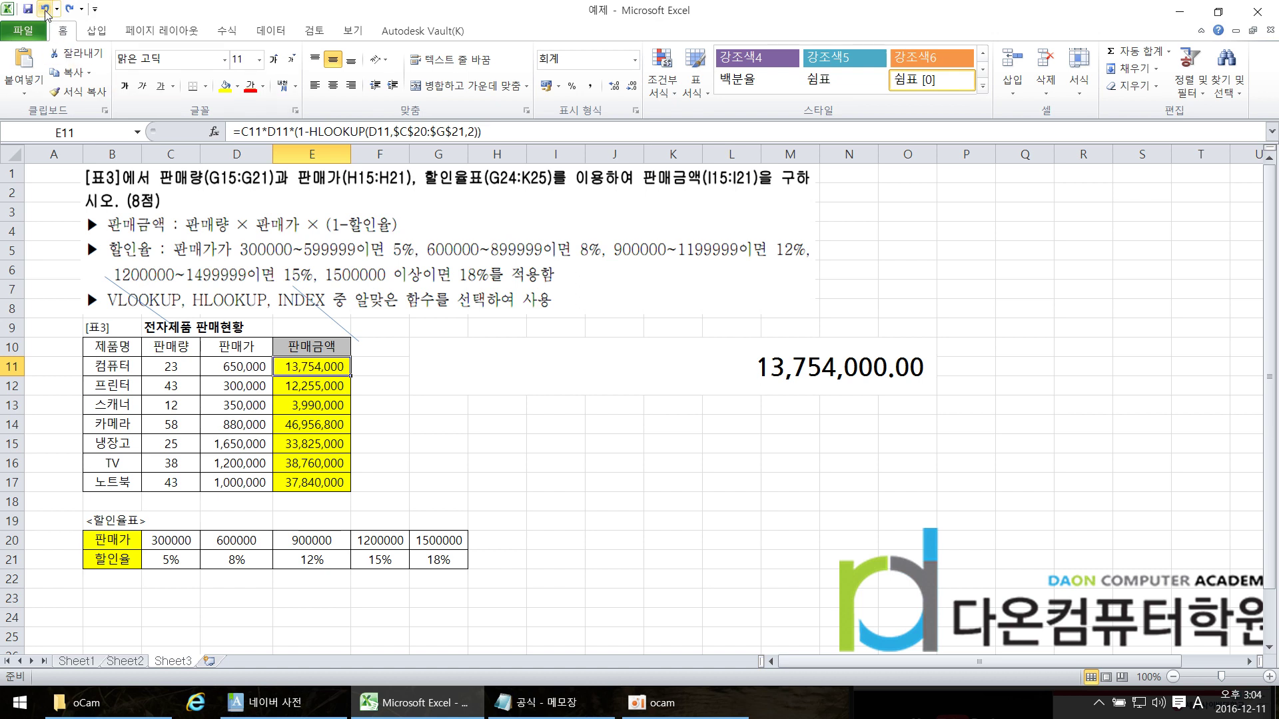
Step: Fill the restored approximate-match formula from E11 down through E17 again
left_click_drag(351, 376, 355, 490)
left_click(496, 463)
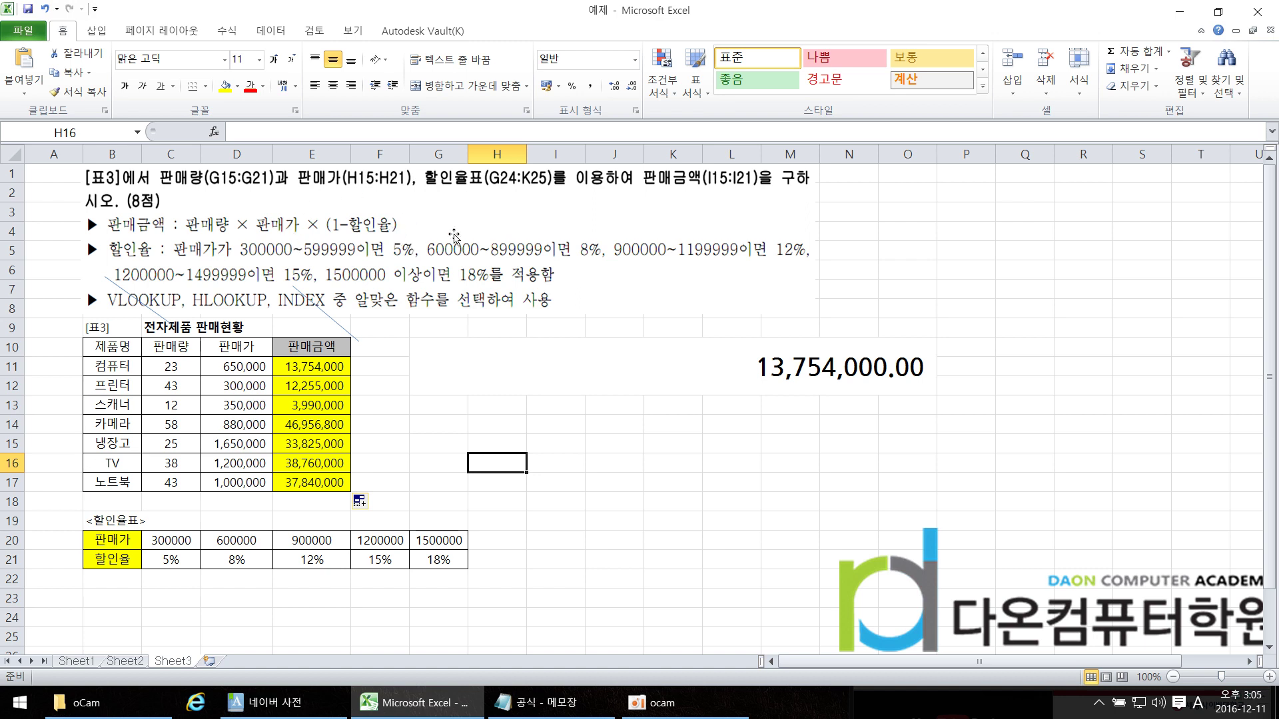
left_click(711, 459)
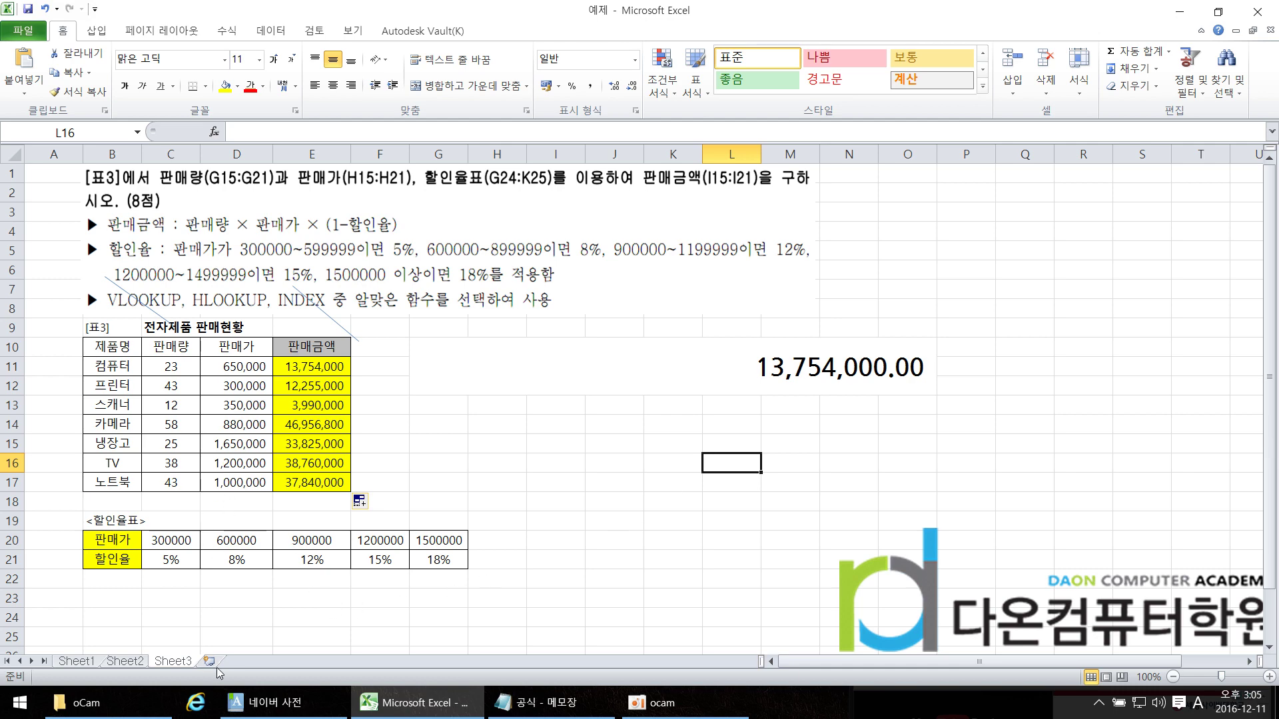
Step: Review the sheet with the VLOOKUP and RIGHT product name example, and return to Sheet3
left_click(82, 663)
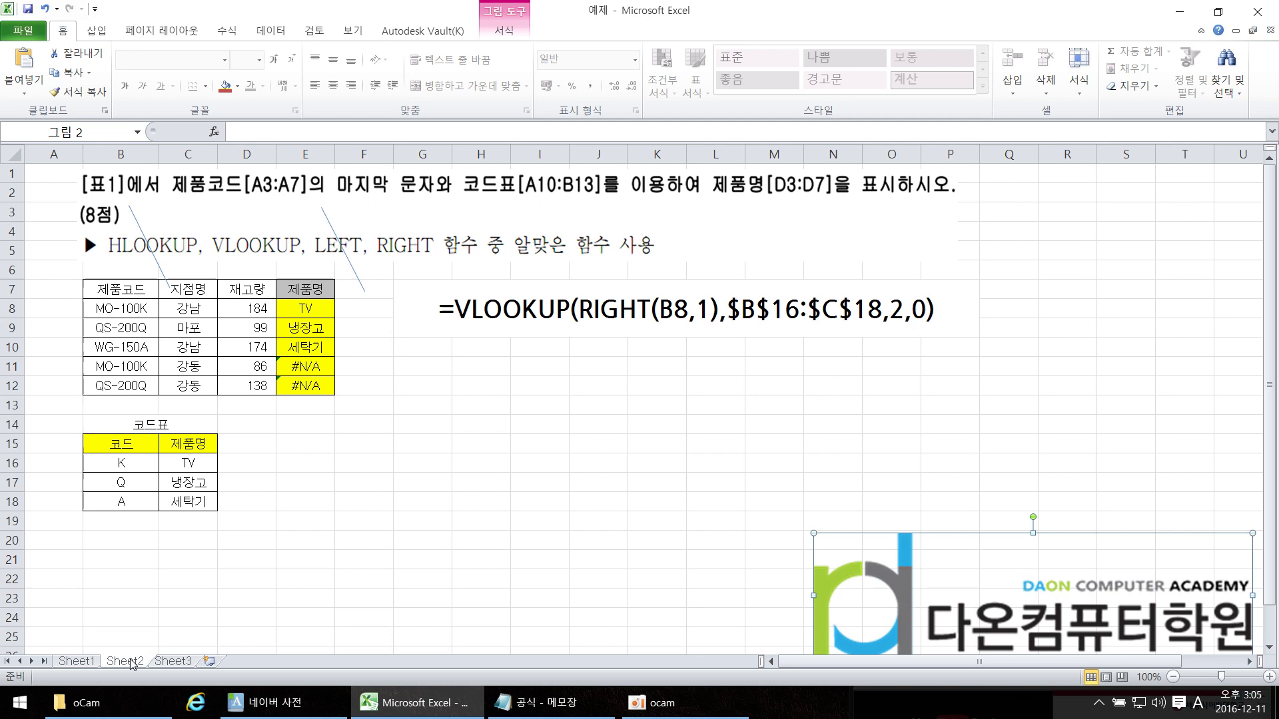
left_click(173, 665)
left_click(542, 444)
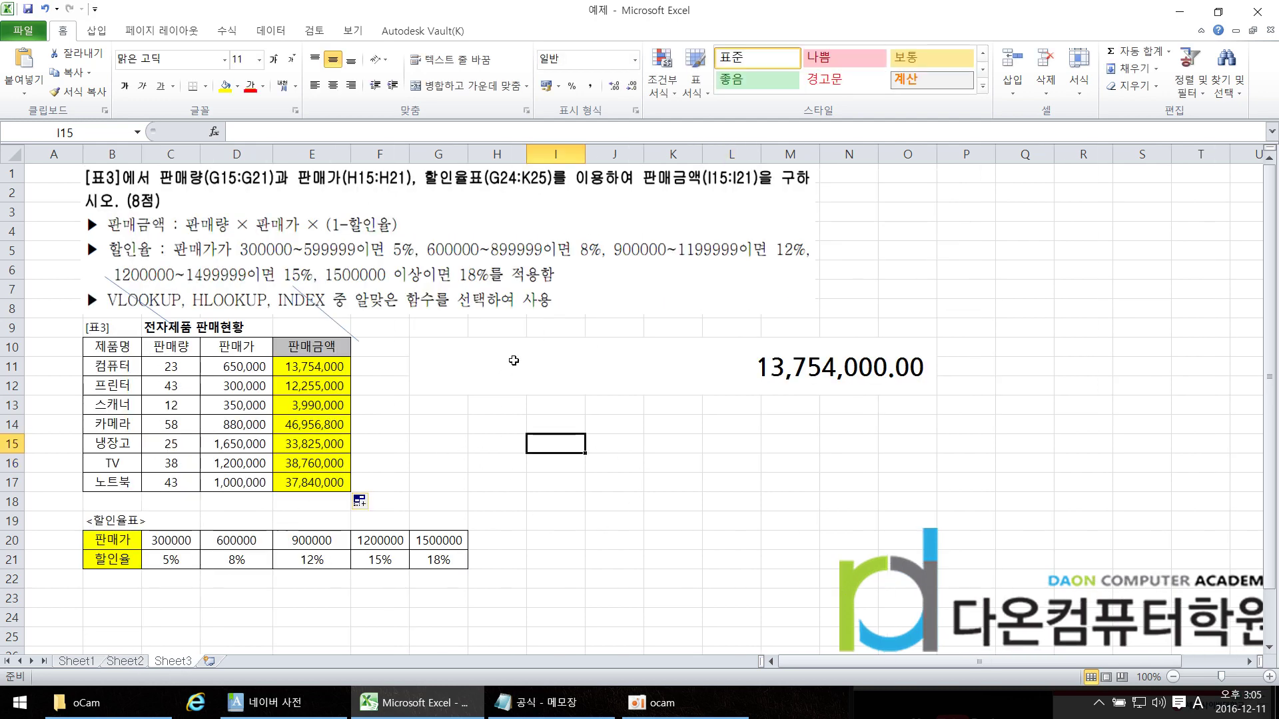